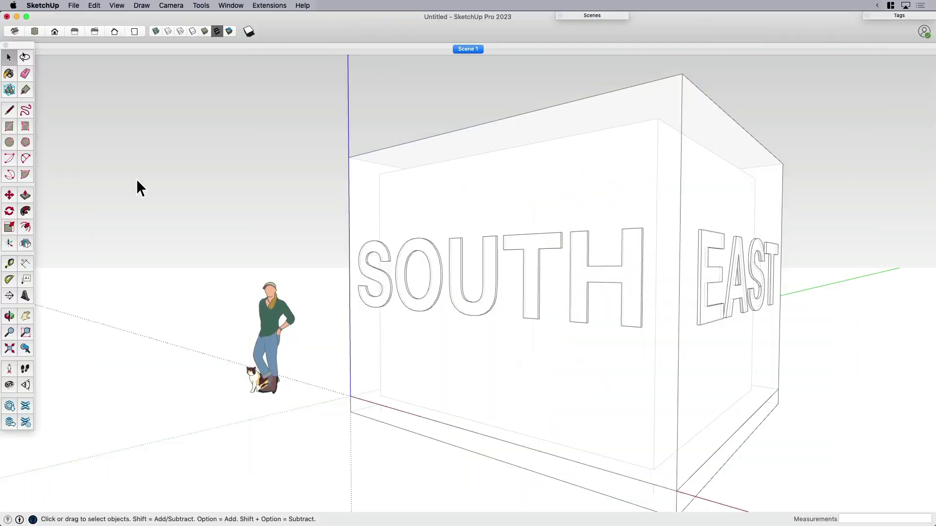
Orbit and zoom until the box's SOUTH-lettered face is seen straight on
scroll(386, 304, "down", 3)
middle_click_drag(386, 304, 708, 295)
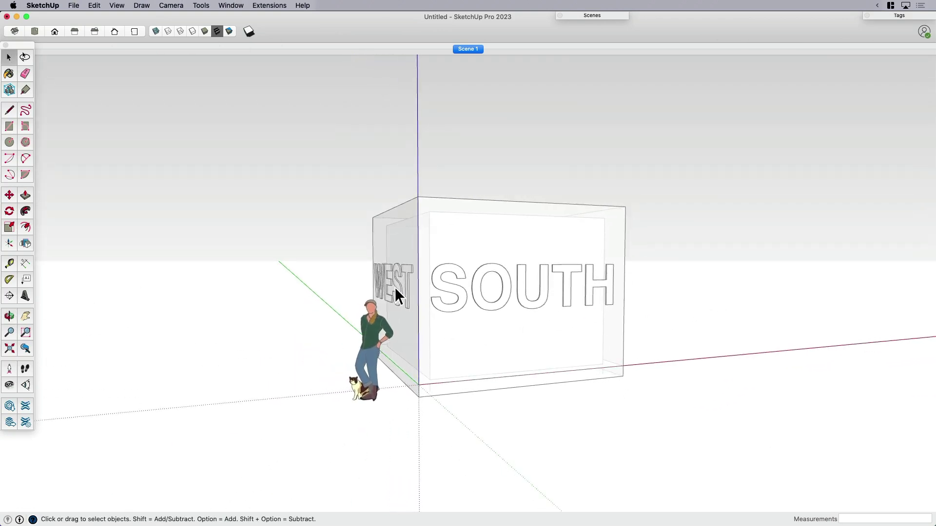
middle_click_drag(539, 305, 387, 332)
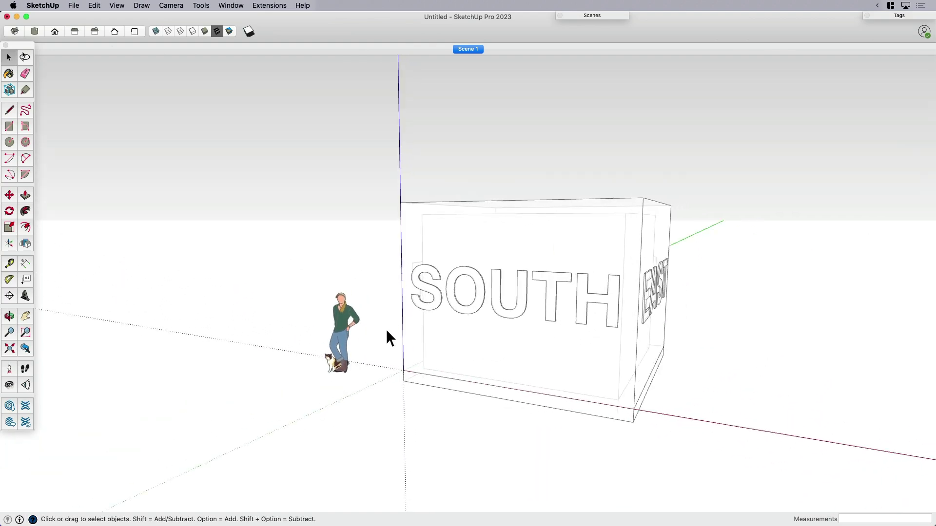
mouse_move(501, 306)
middle_mouse_down()
mouse_move(495, 323)
mouse_move(508, 316)
middle_mouse_up()
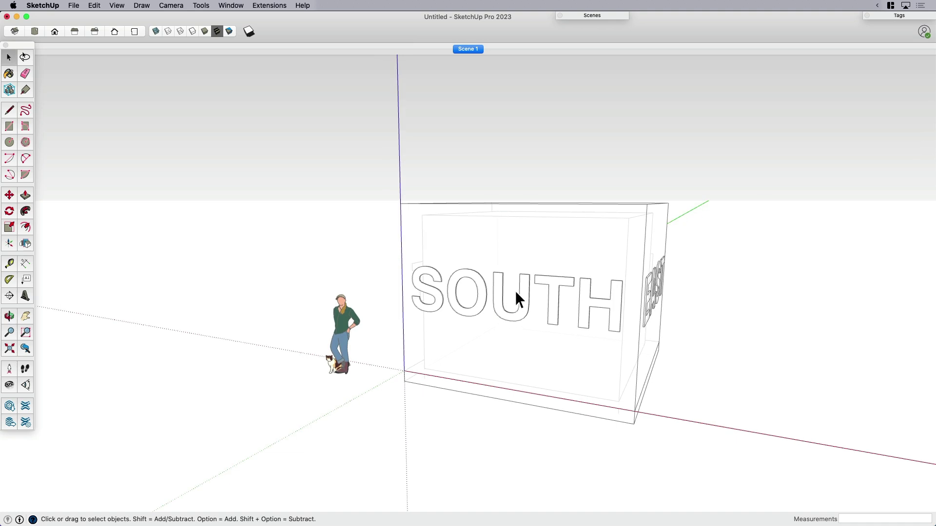
left_click(520, 247)
left_click(367, 250)
middle_click_drag(396, 281, 516, 267)
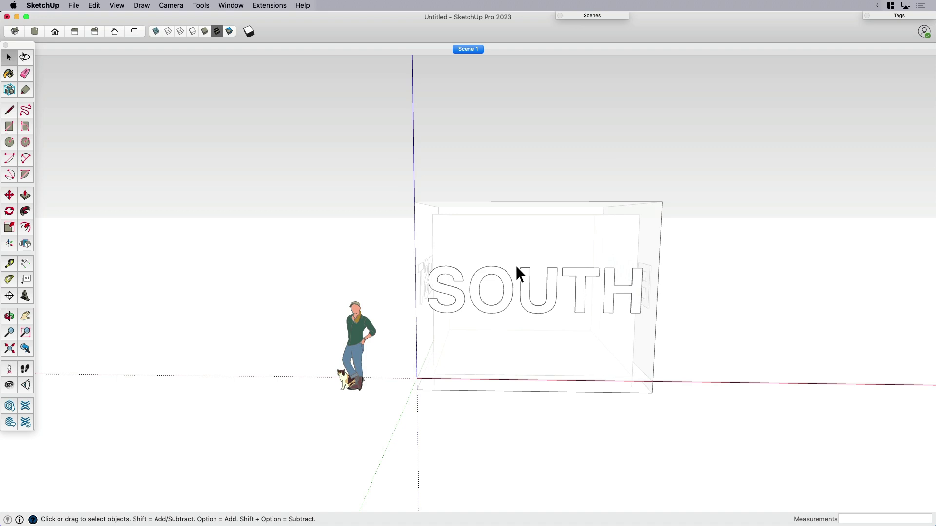
scroll(531, 284, "up", 4)
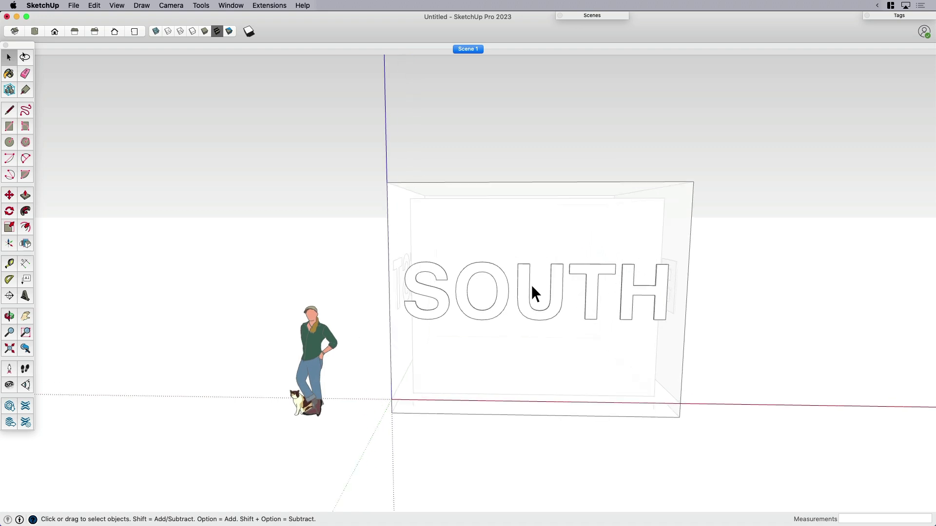
middle_click_drag(531, 285, 496, 294)
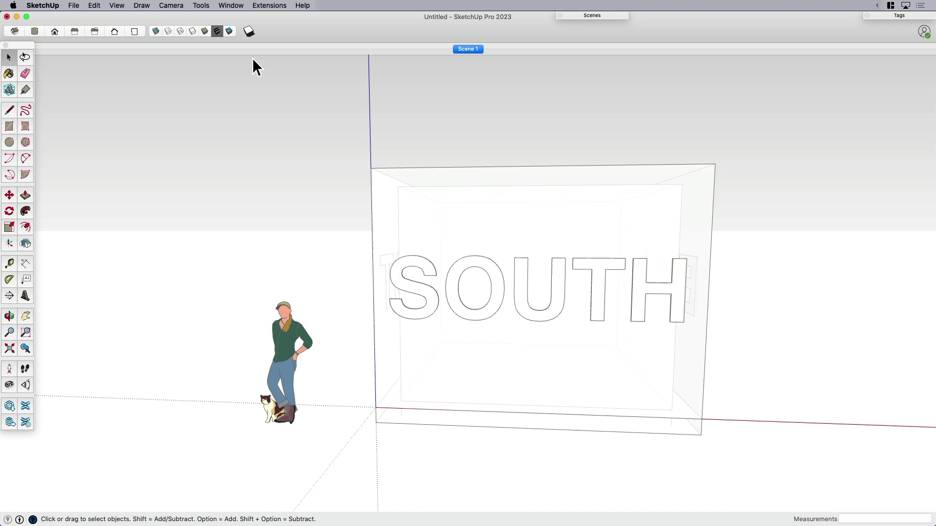
Place a section plane on the box's SOUTH face with Tools > Section Plane
left_click(200, 6)
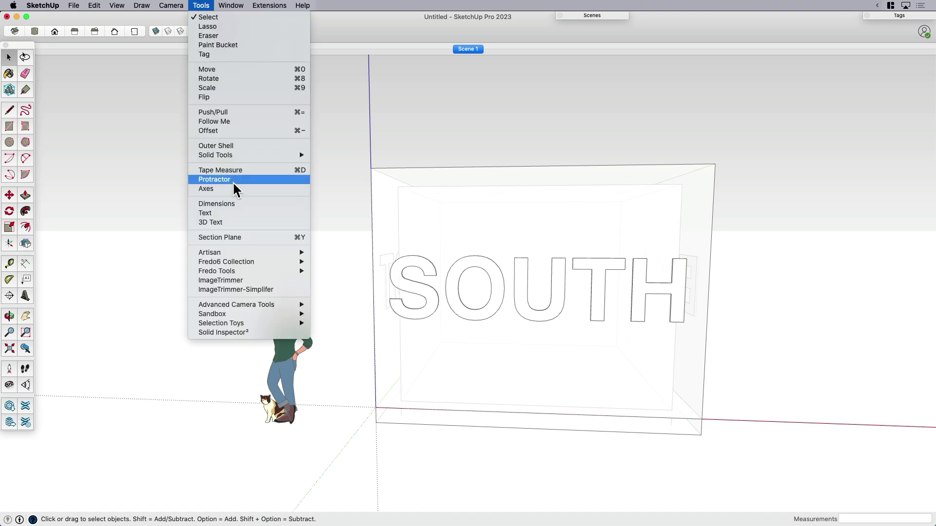
left_click(233, 237)
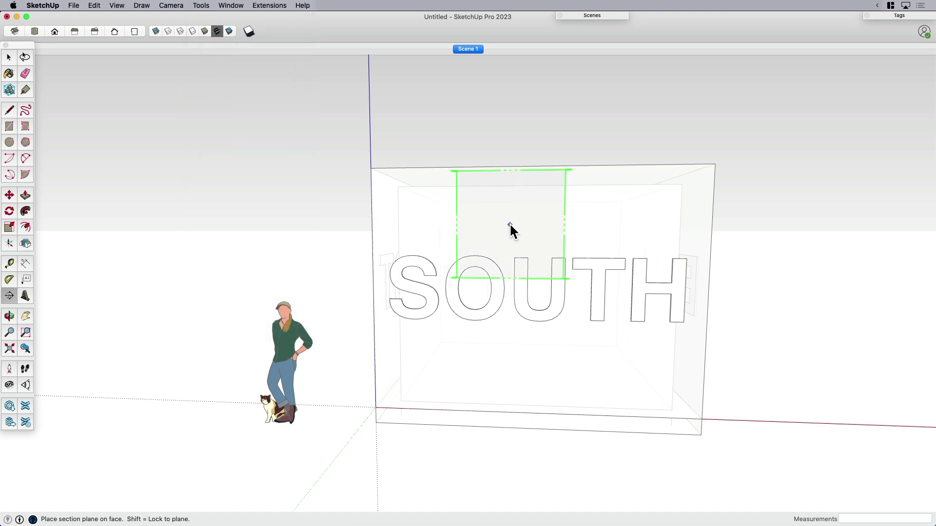
left_click(519, 264)
scroll(439, 283, "down", 3)
middle_click_drag(419, 285, 407, 314)
Move the section plane inward so it cuts through the box walls
left_click(407, 312)
key("m")
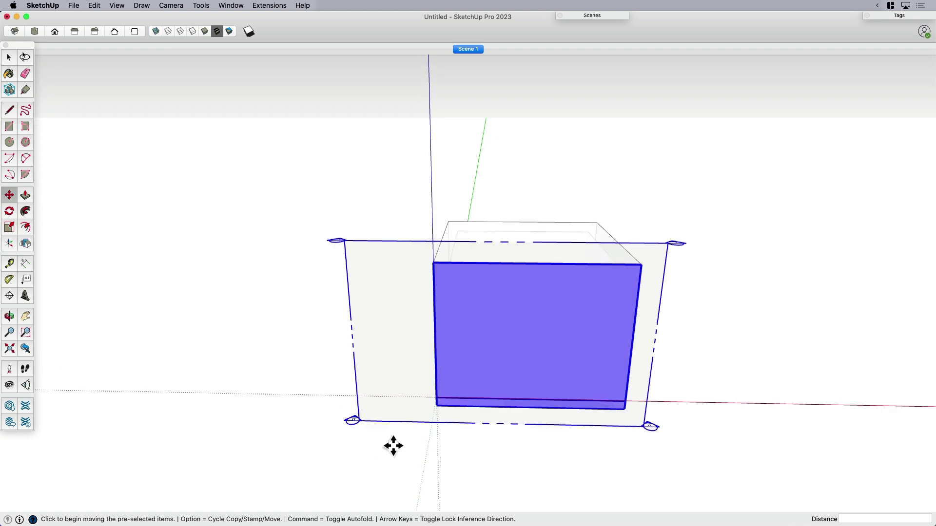
left_click(388, 469)
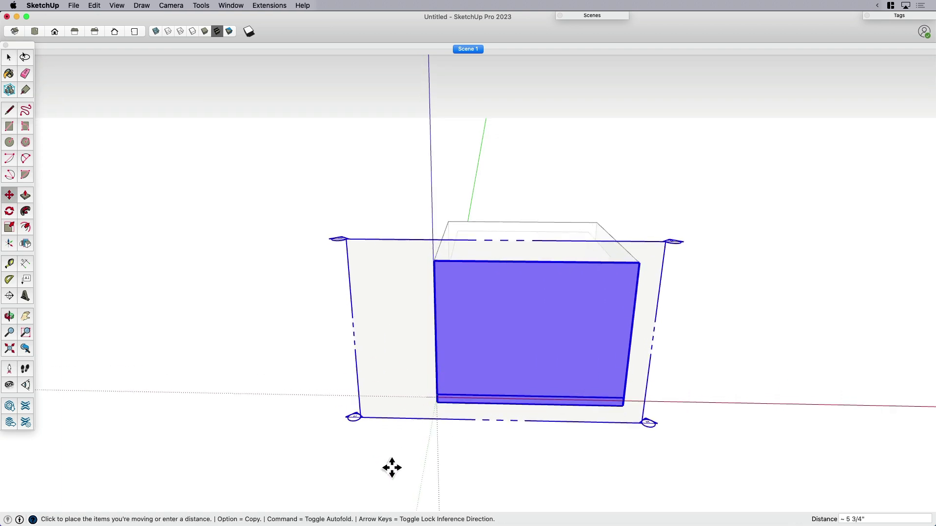
left_click(392, 460)
key("space")
scroll(396, 305, "down", 2)
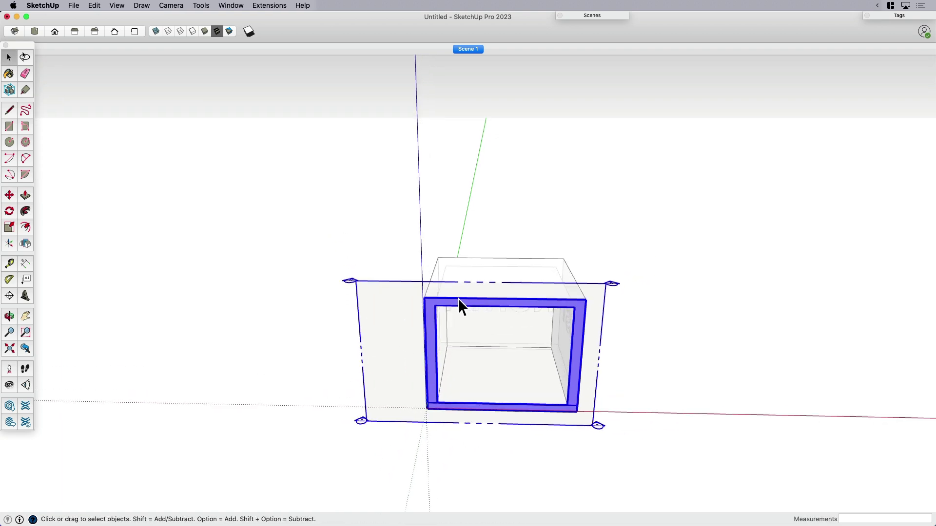
middle_click_drag(458, 305, 481, 317)
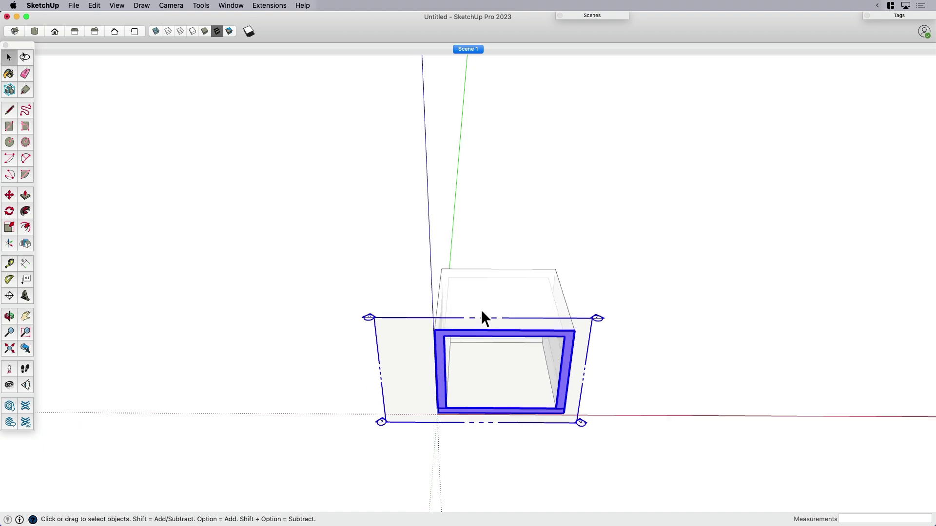
scroll(542, 361, "up", 2)
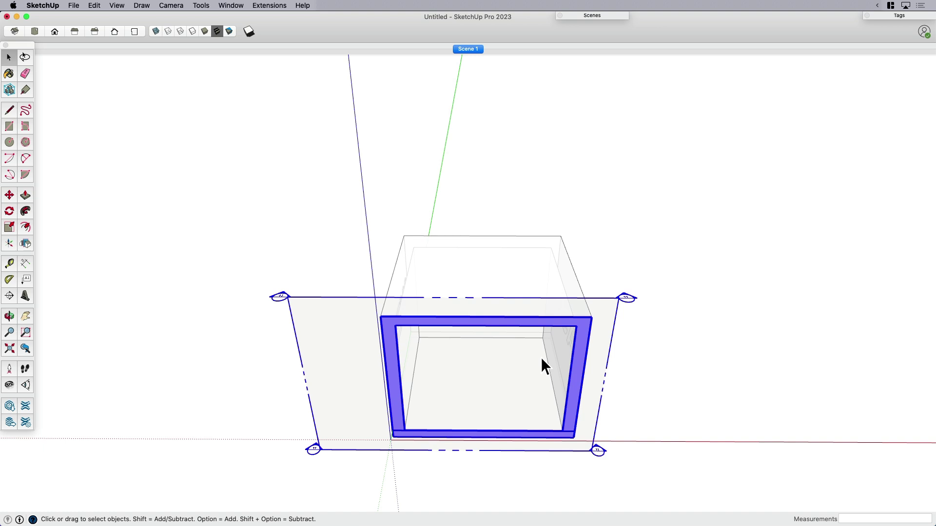
Rotate-copy the section plane 90° about the box centre, x3, so one faces every side
key("q")
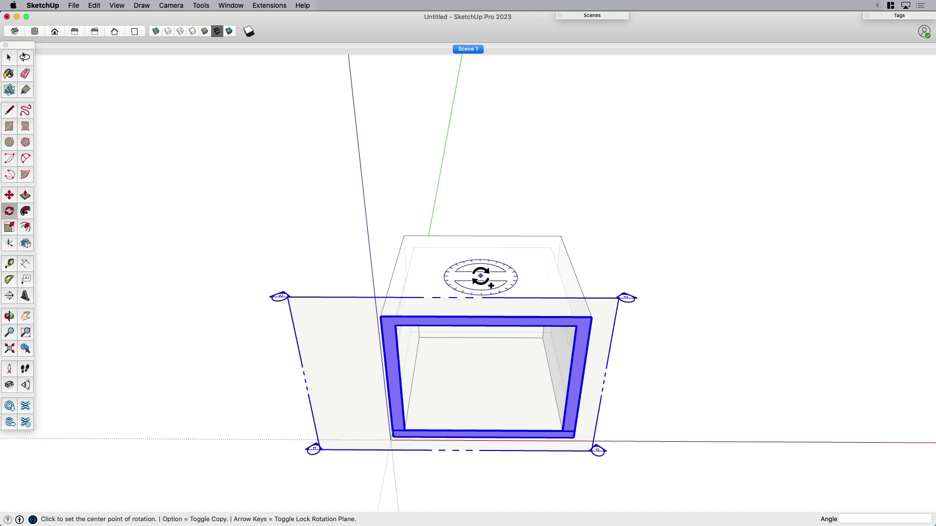
left_click(481, 276)
left_click(496, 276)
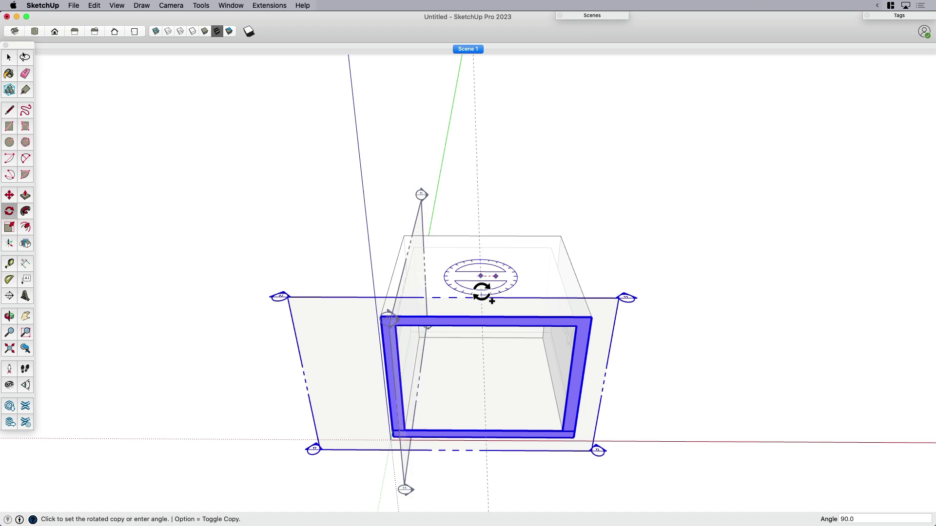
left_click(482, 292)
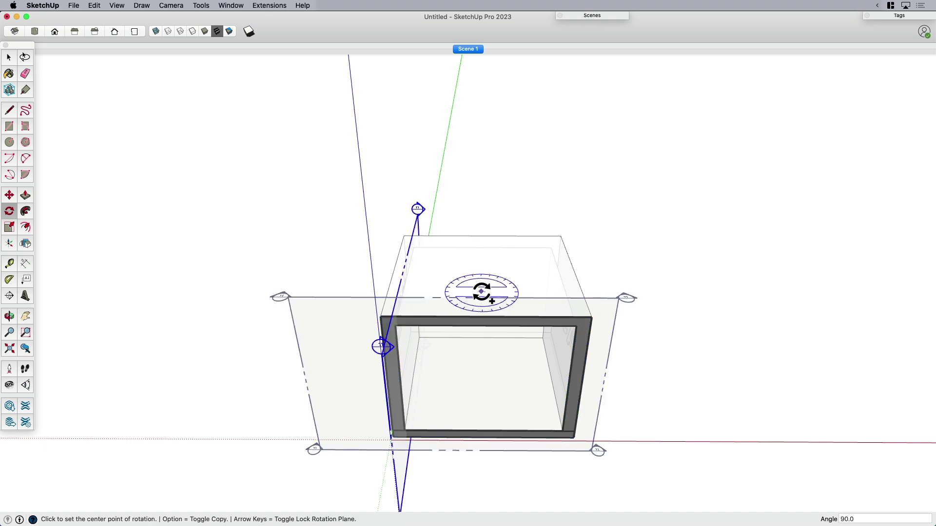
type("x3")
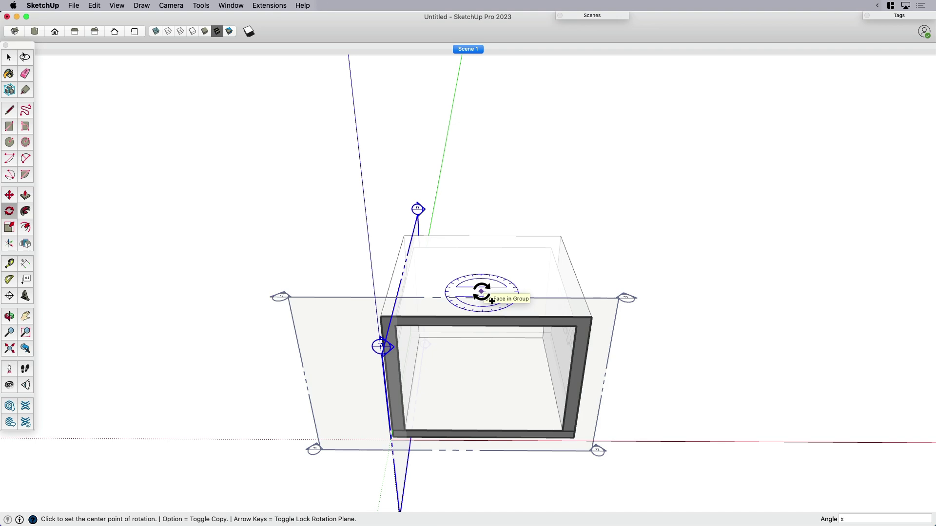
key("Return")
key("space")
middle_click_drag(550, 288, 502, 261)
scroll(569, 278, "up", 3)
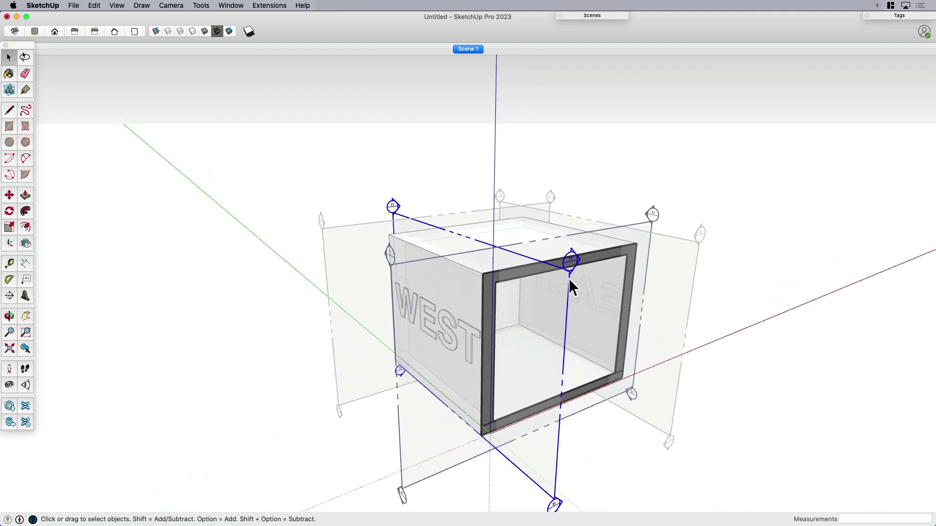
scroll(564, 290, "down", 4)
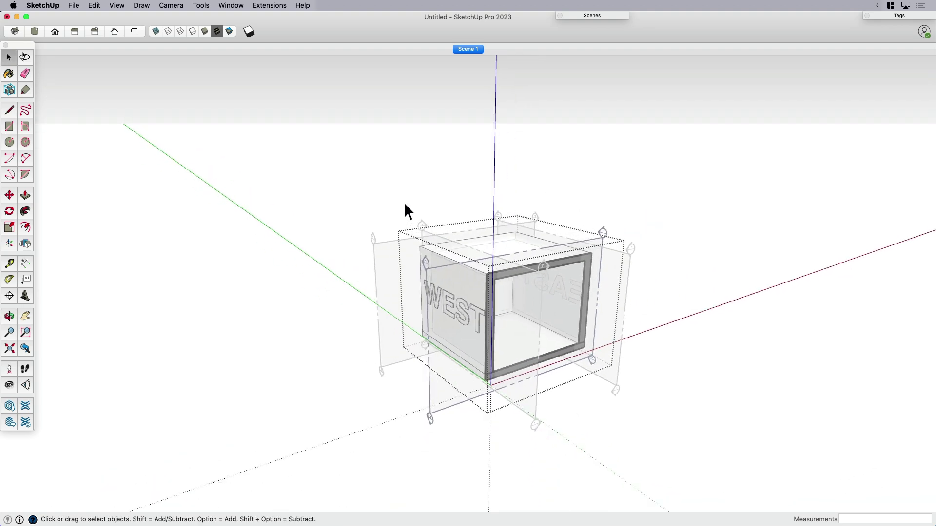
middle_click_drag(405, 203, 431, 239)
Make the section plane by the WEST face the active cut
double_click(408, 264)
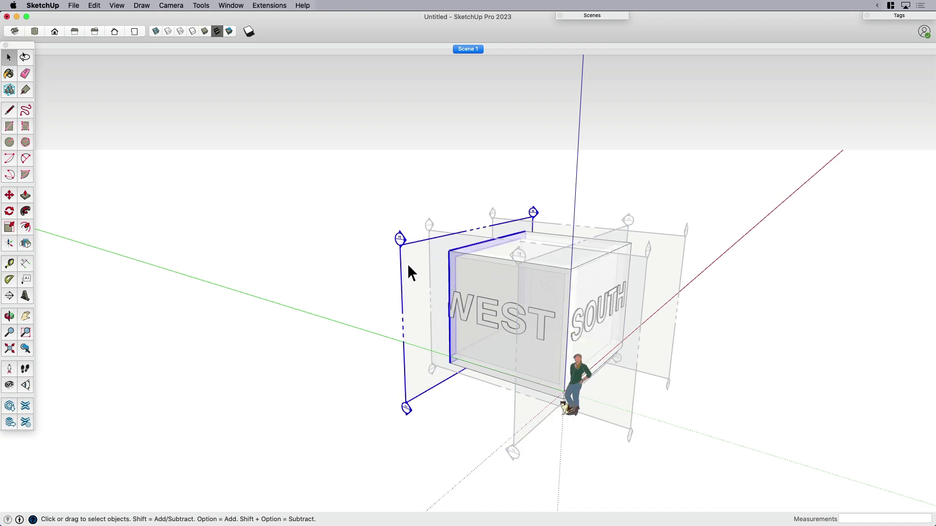
middle_click_drag(407, 267, 346, 288)
left_click(353, 278)
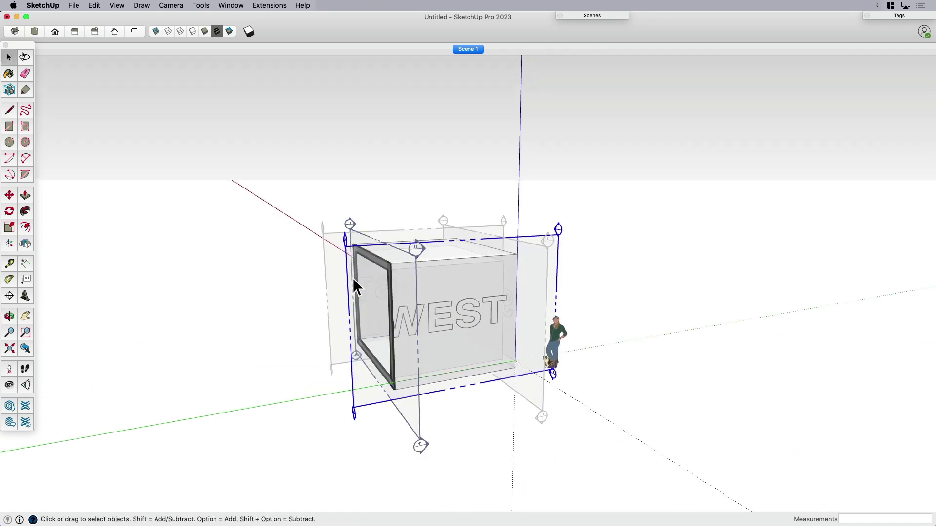
right_click(352, 275)
key("Escape")
right_click(348, 252)
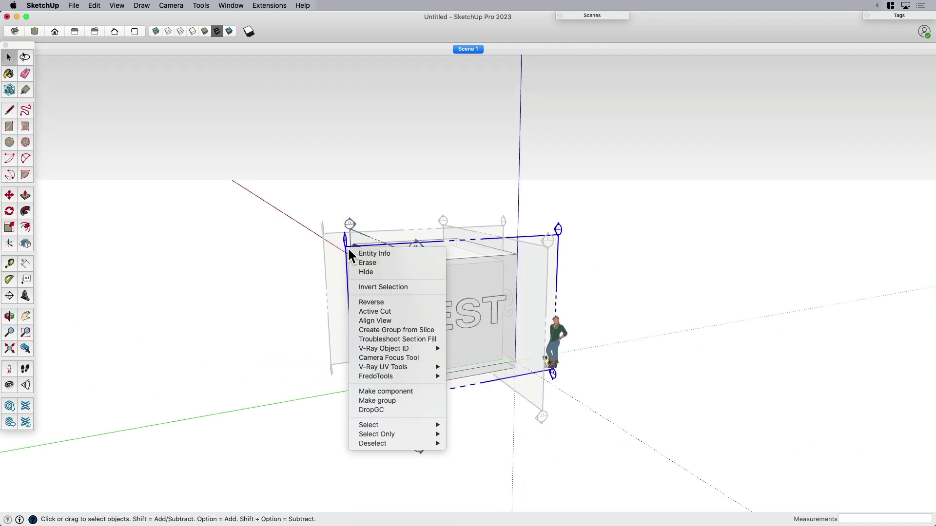
left_click(370, 309)
Turn back toward the SOUTH side and select the crossing section plane
middle_click_drag(539, 302, 464, 314)
middle_click_drag(506, 245, 563, 253)
scroll(335, 299, "up", 5)
scroll(565, 251, "up", 3)
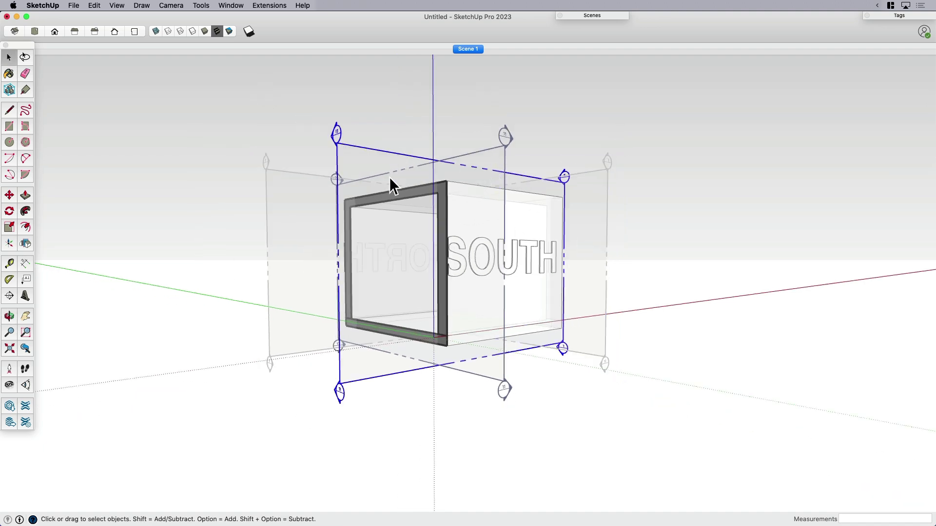
left_click(498, 168)
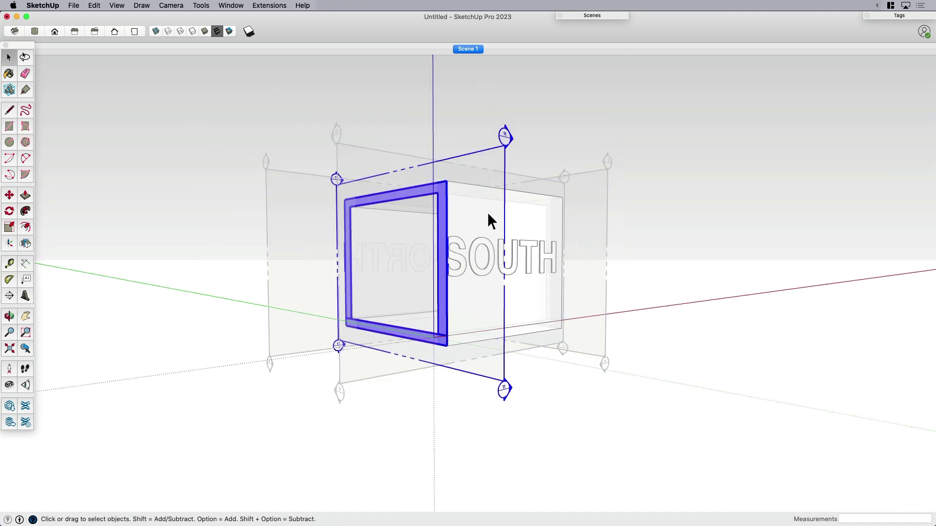
middle_click_drag(489, 217, 465, 264)
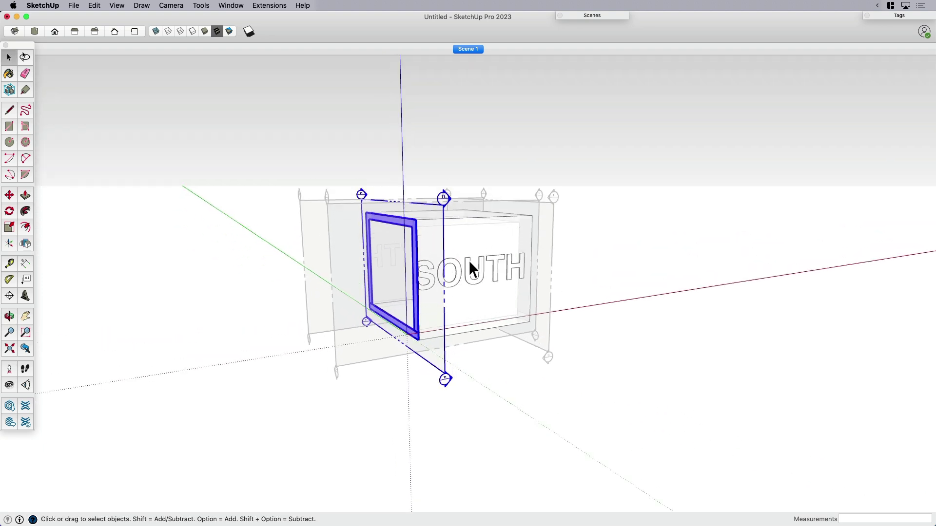
Place a horizontal section plane across the box top
left_click(201, 7)
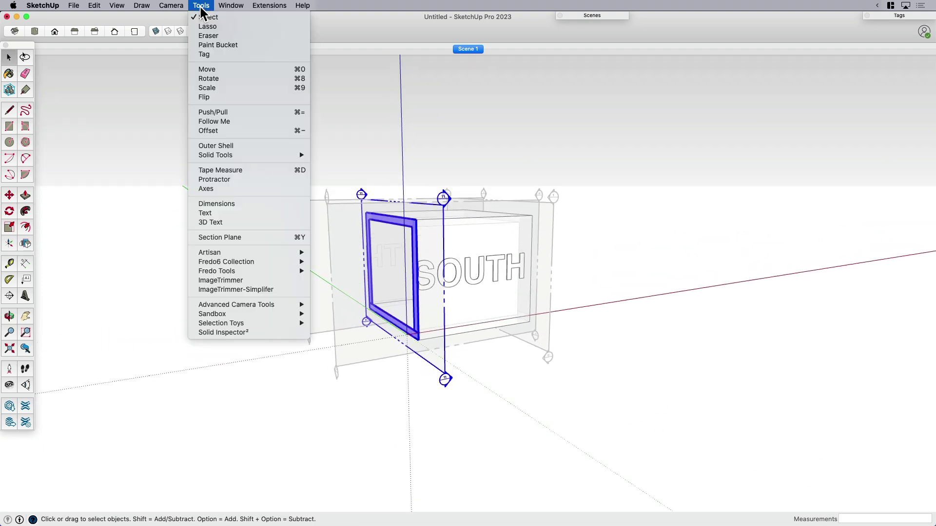
left_click(222, 236)
middle_click_drag(280, 233, 444, 236)
left_click(440, 229)
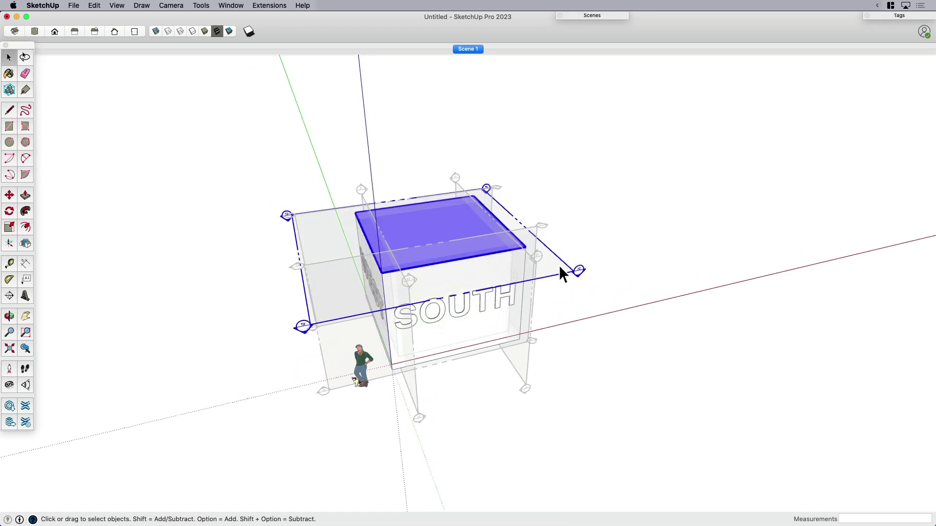
Lower the horizontal section plane about 10 7/8" and orbit to inspect the sliced walls
key("m")
left_click(560, 267)
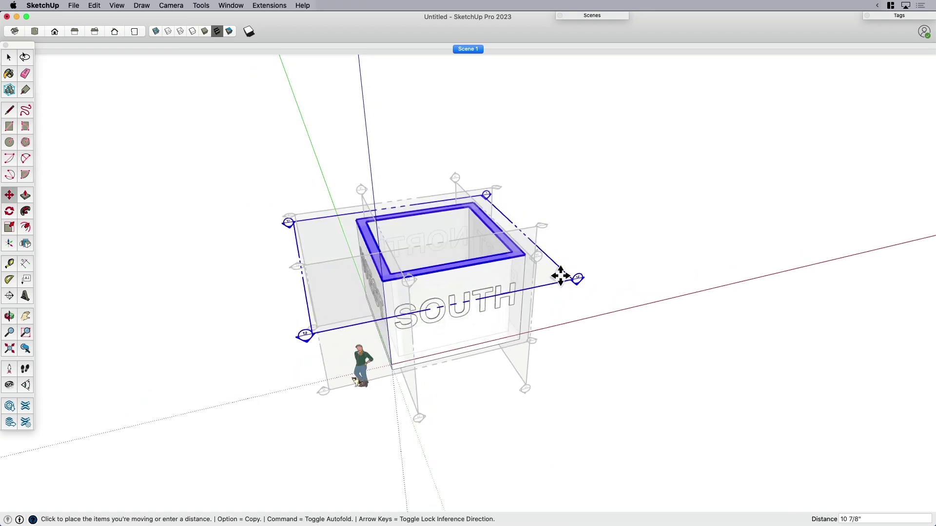
left_click(560, 277)
key("space")
middle_click_drag(432, 335, 554, 207)
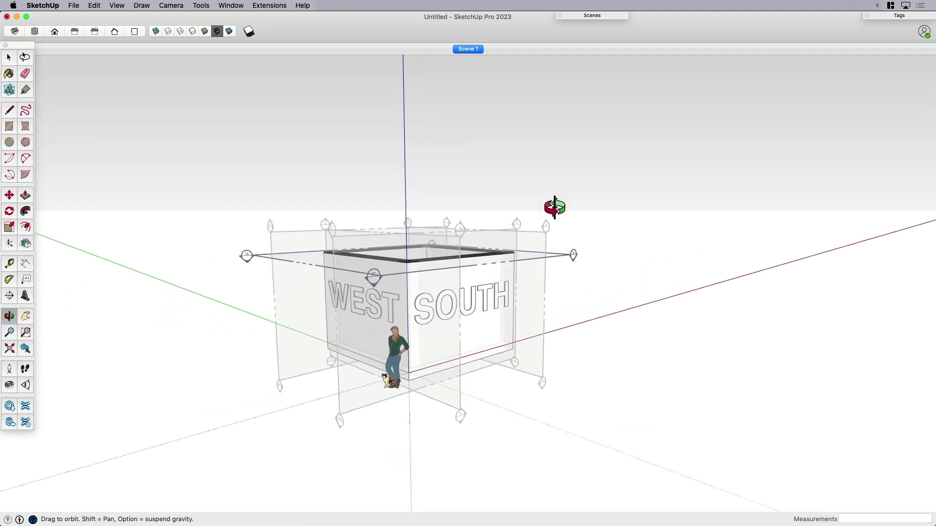
mouse_move(348, 326)
middle_mouse_down()
mouse_move(432, 286)
mouse_move(344, 342)
middle_mouse_up()
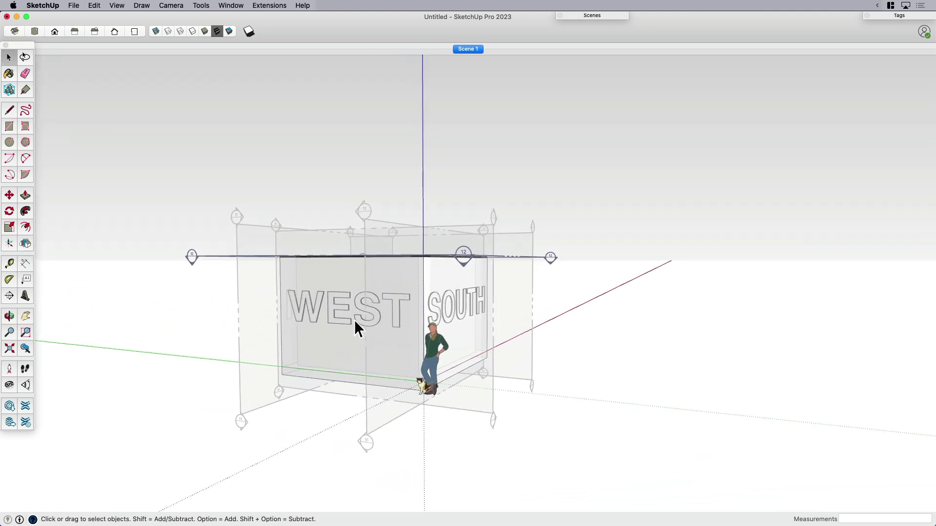
middle_click_drag(399, 314, 445, 313)
scroll(401, 313, "up", 3)
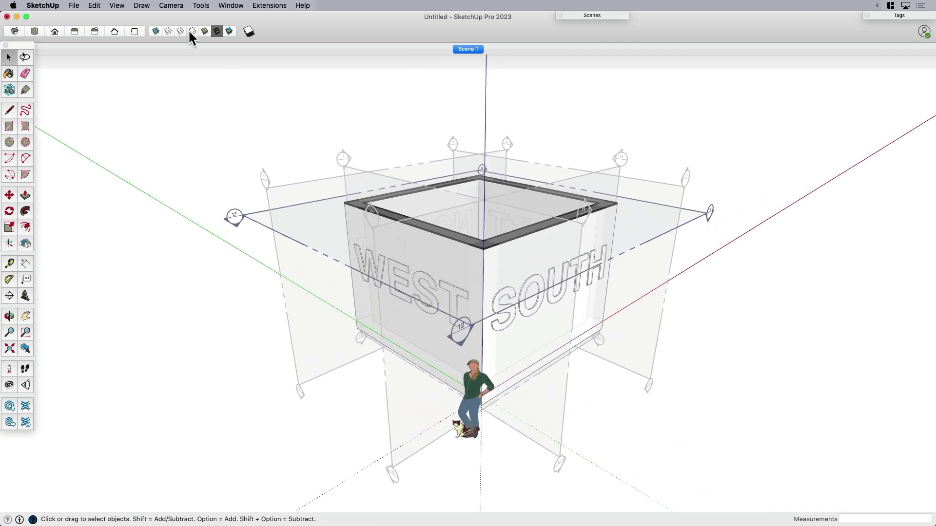
Switch the camera to Parallel Projection and the Top standard view
left_click(172, 7)
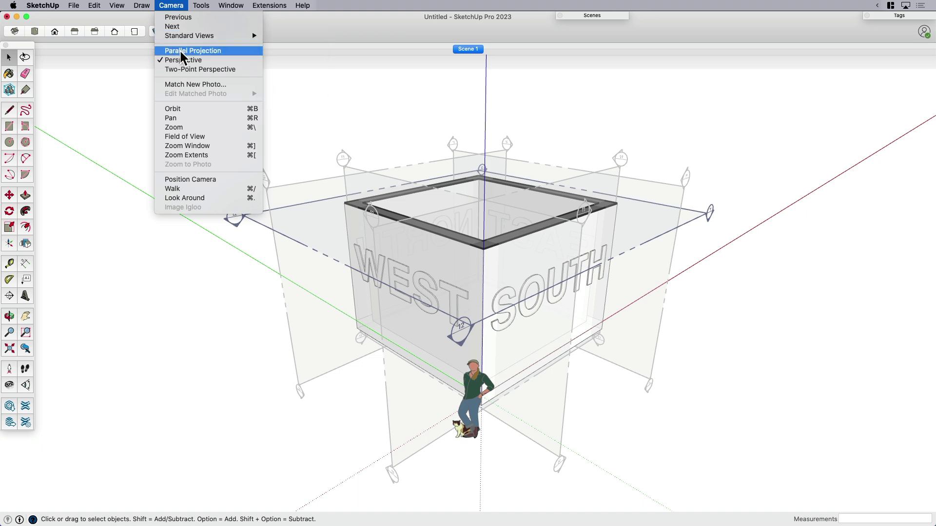
left_click(185, 50)
left_click(172, 6)
mouse_move(178, 36)
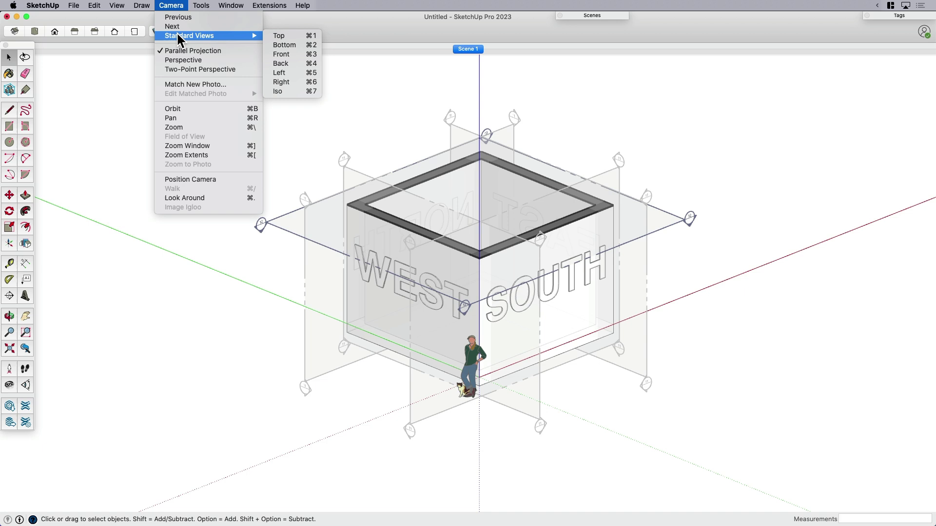
left_click(285, 35)
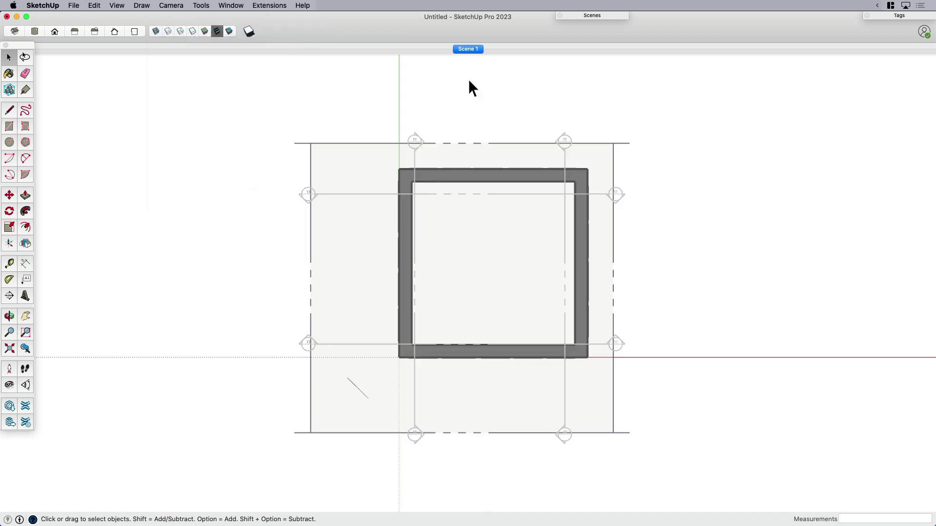
Rename Scene 1 to Plan
right_click(469, 48)
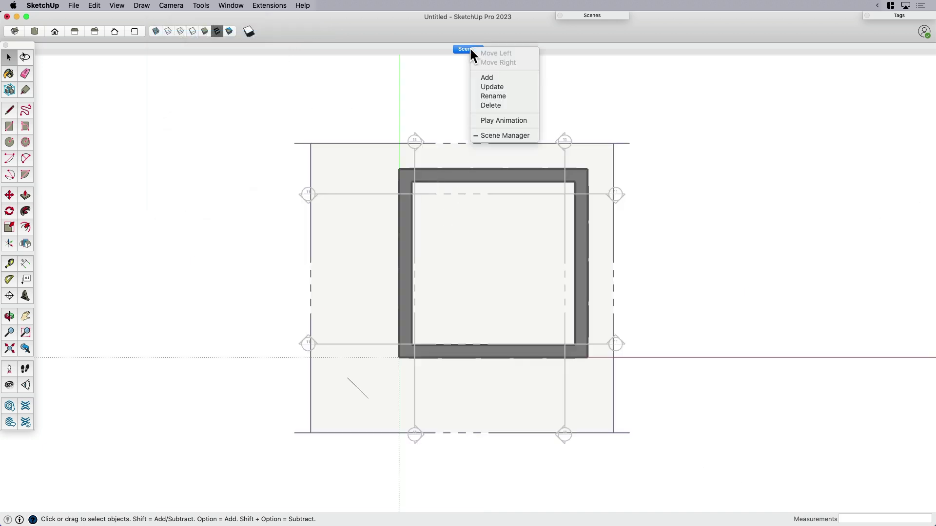
left_click(508, 95)
type("Plan 1")
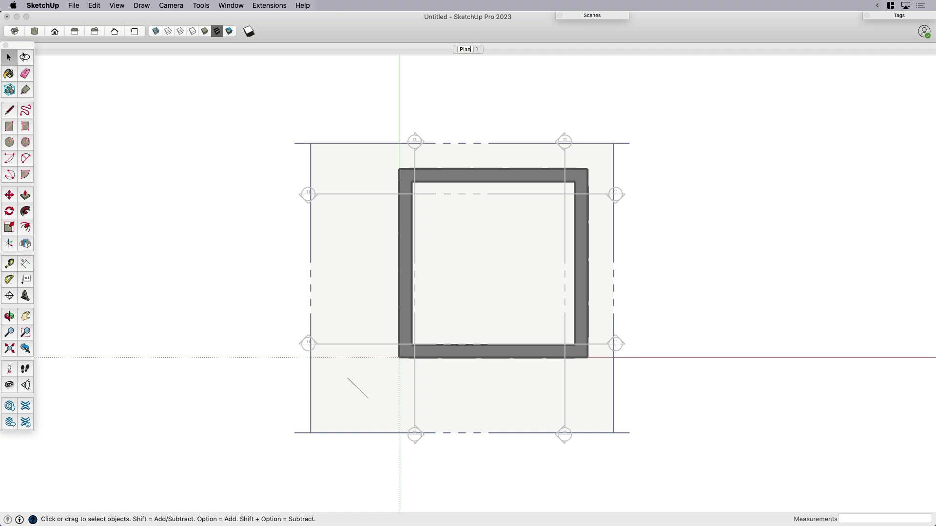
key("Return")
Activate the vertical section cut and frame it in a flat Front view
middle_click_drag(445, 382, 369, 306)
double_click(372, 293)
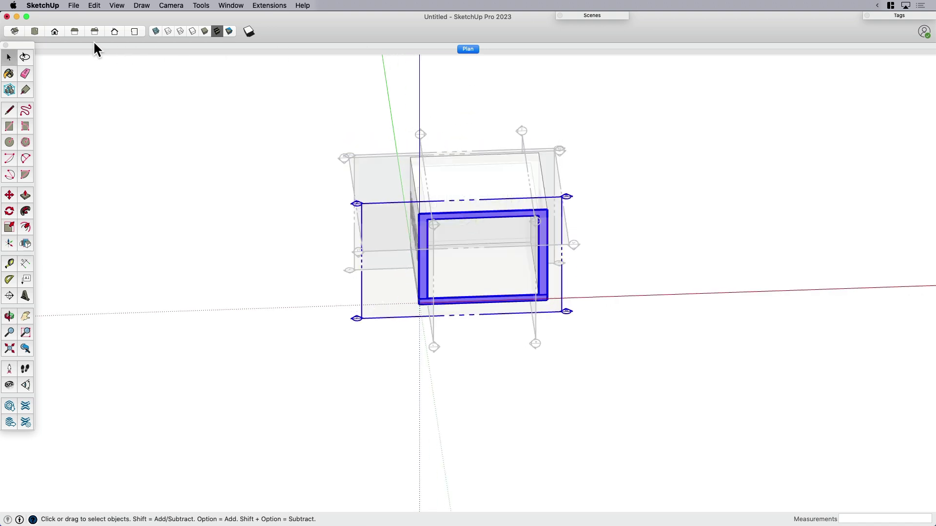
left_click(53, 32)
scroll(462, 287, "up", 4)
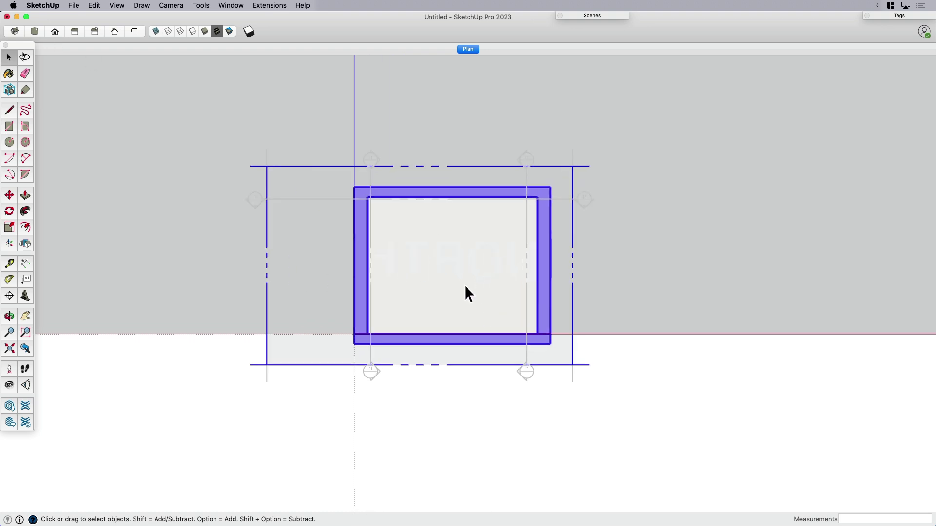
middle_click_drag(448, 274, 476, 269, "shift")
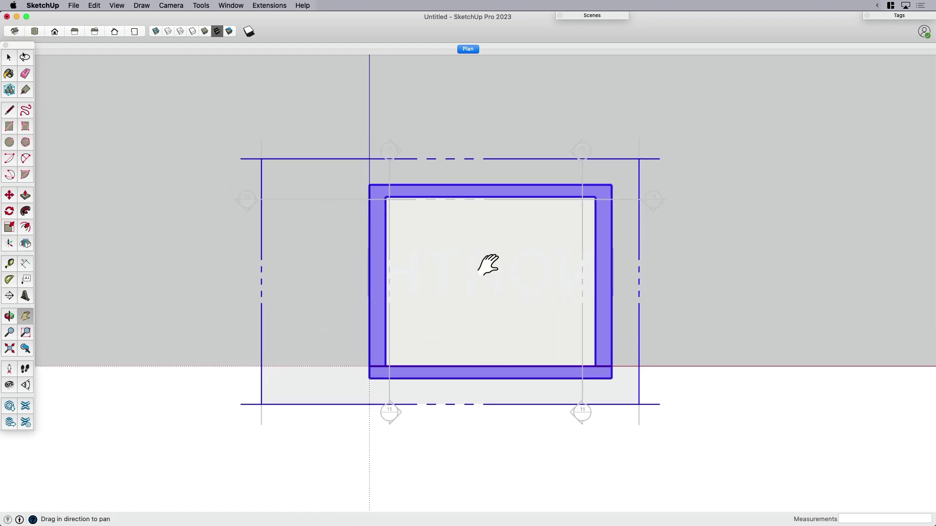
scroll(476, 278, "up", 2)
scroll(476, 278, "down", 3)
scroll(477, 281, "up", 2)
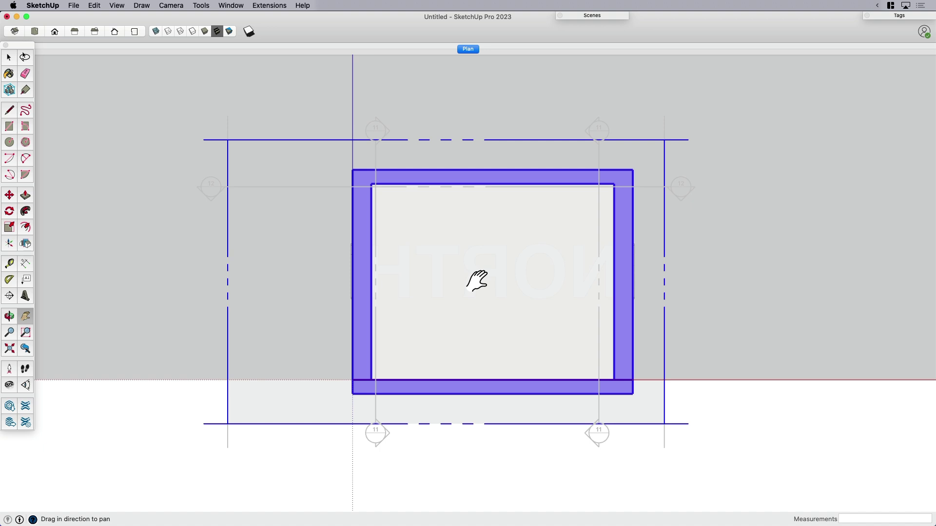
Add a new scene for this elevation and name it North
right_click(467, 49)
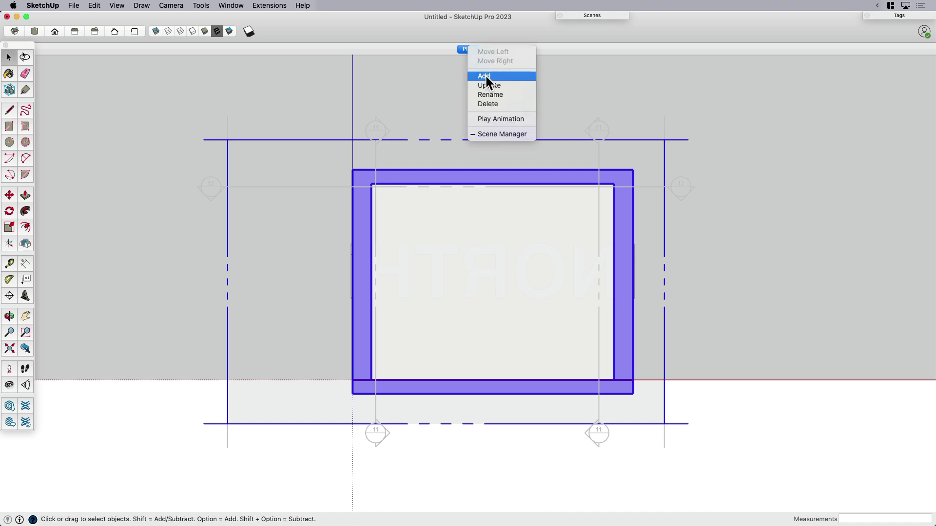
left_click(484, 76)
right_click(476, 47)
left_click(488, 94)
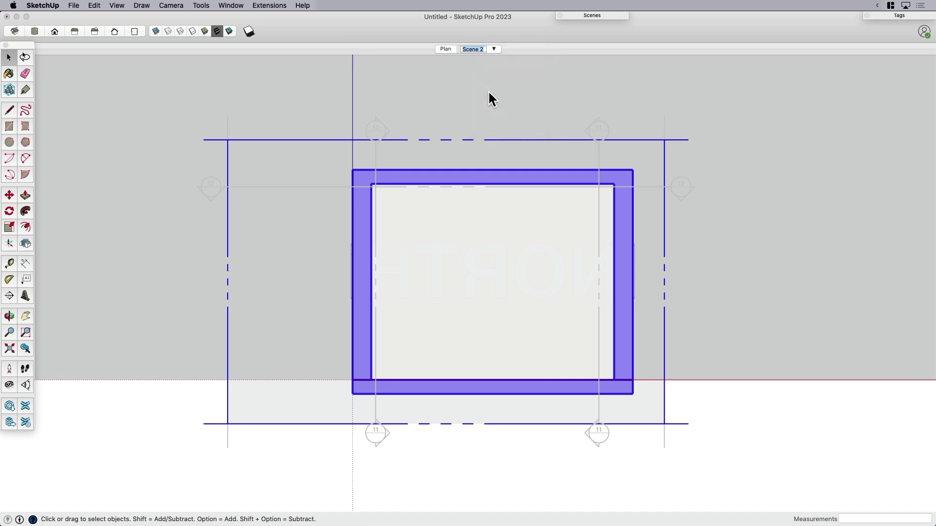
type("South")
key("BackSpace")
key("BackSpace")
key("BackSpace")
key("BackSpace")
key("BackSpace")
type("North")
key("Return")
middle_click_drag(462, 92, 401, 209)
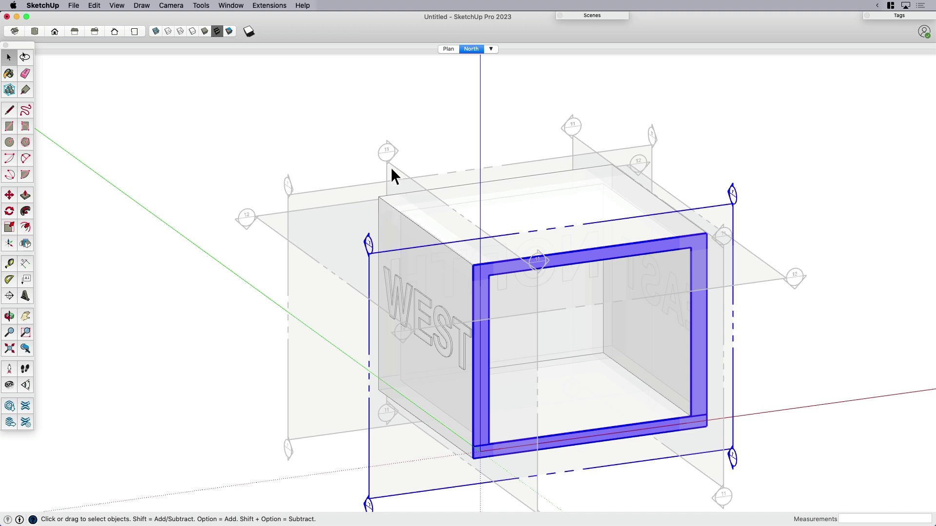
Align the view to the section plane and save it as a new scene named East
middle_click_drag(393, 176, 394, 187)
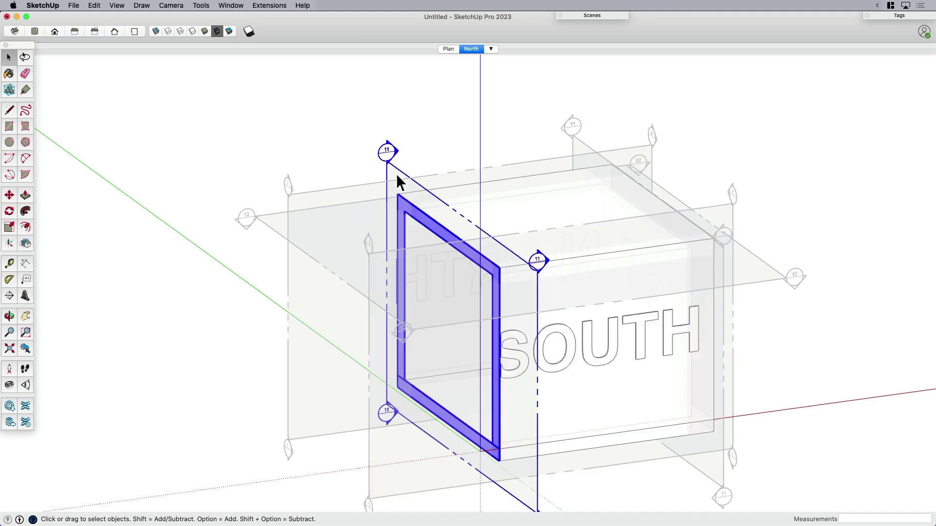
right_click(396, 172)
left_click(435, 242)
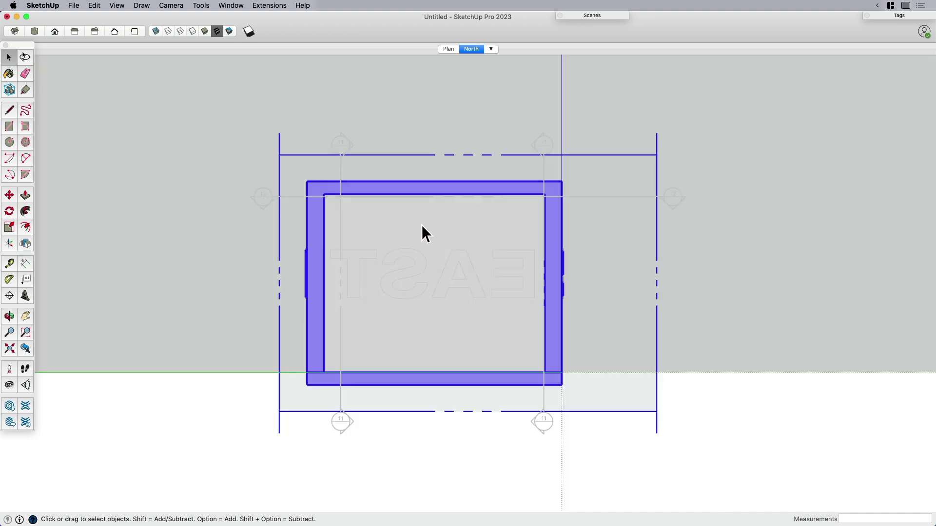
right_click(469, 49)
left_click(496, 78)
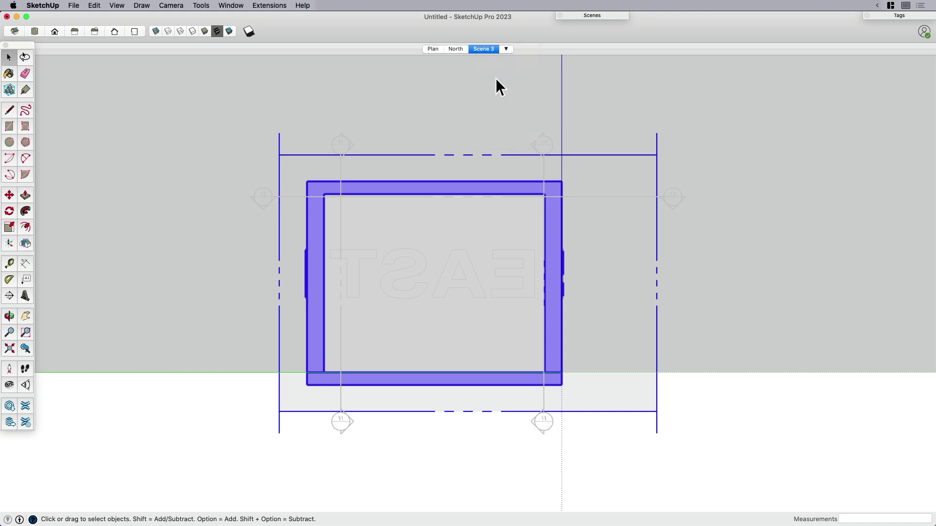
right_click(480, 49)
left_click(503, 95)
type("W")
key("BackSpace")
type("East")
Activate the next section plane, align the view to it, and save a scene named South
left_click(295, 234)
middle_click_drag(294, 234, 345, 184)
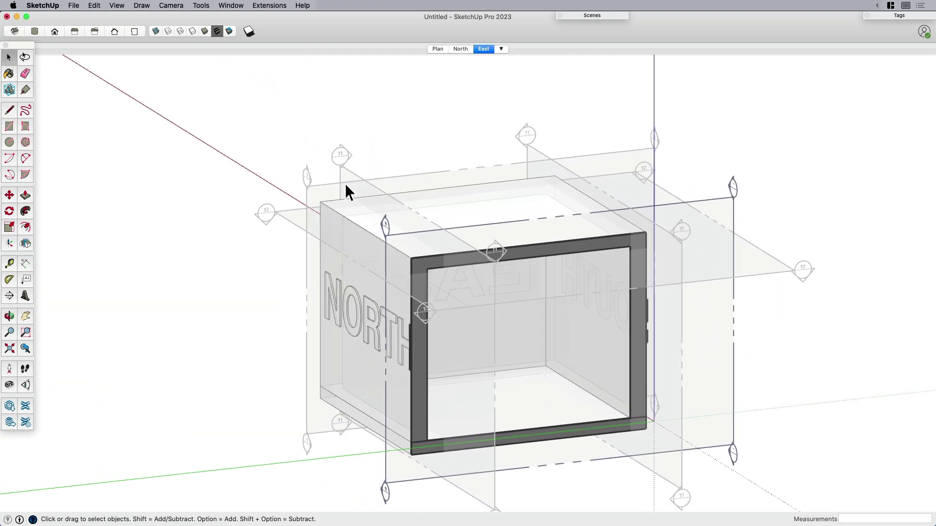
double_click(344, 177)
right_click(345, 172)
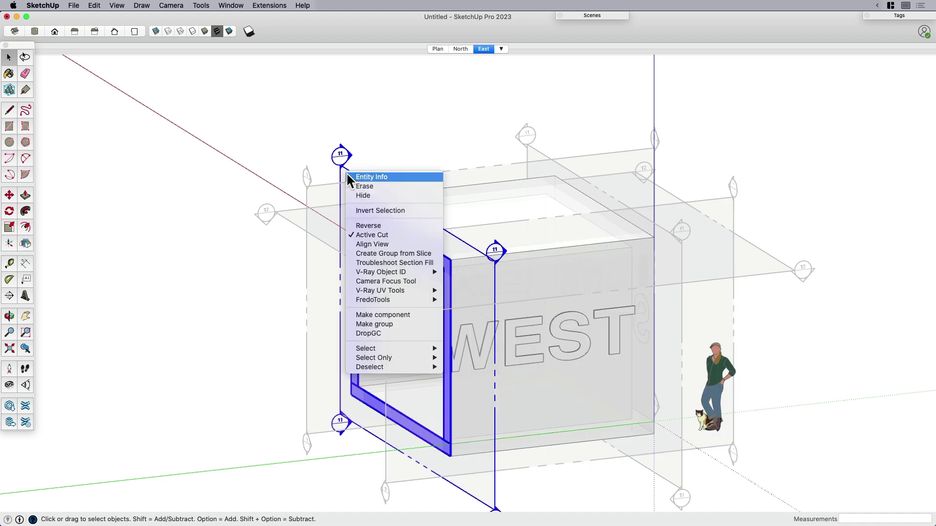
left_click(370, 244)
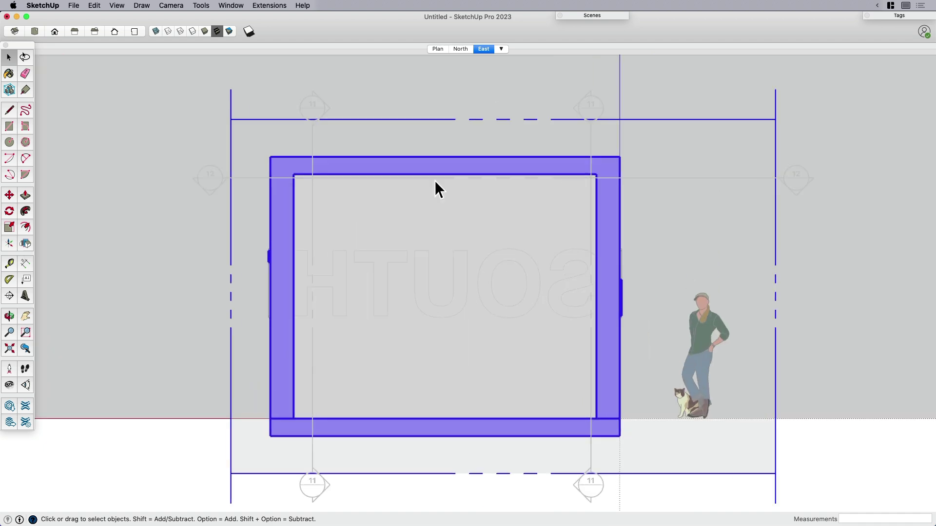
right_click(487, 49)
left_click(504, 79)
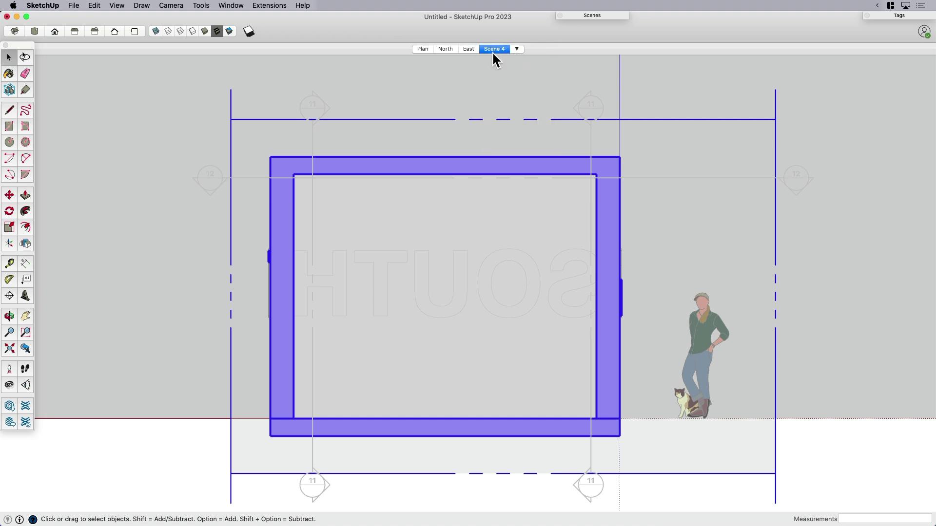
right_click(492, 50)
left_click(515, 97)
type("South")
key("Return")
Activate the left section plane, align and recentre it, and save a scene named West
scroll(514, 196, "down", 6)
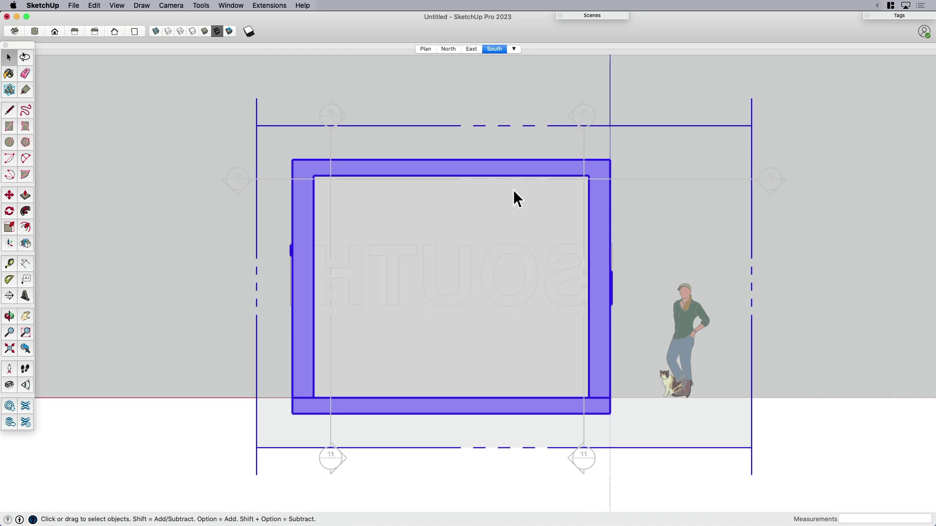
middle_click_drag(386, 194, 470, 282)
double_click(390, 160)
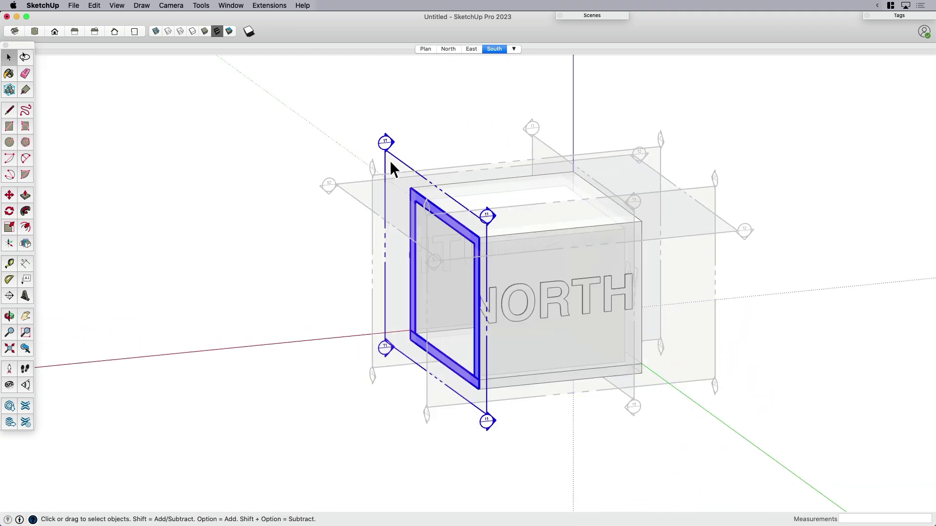
right_click(390, 157)
left_click(422, 231)
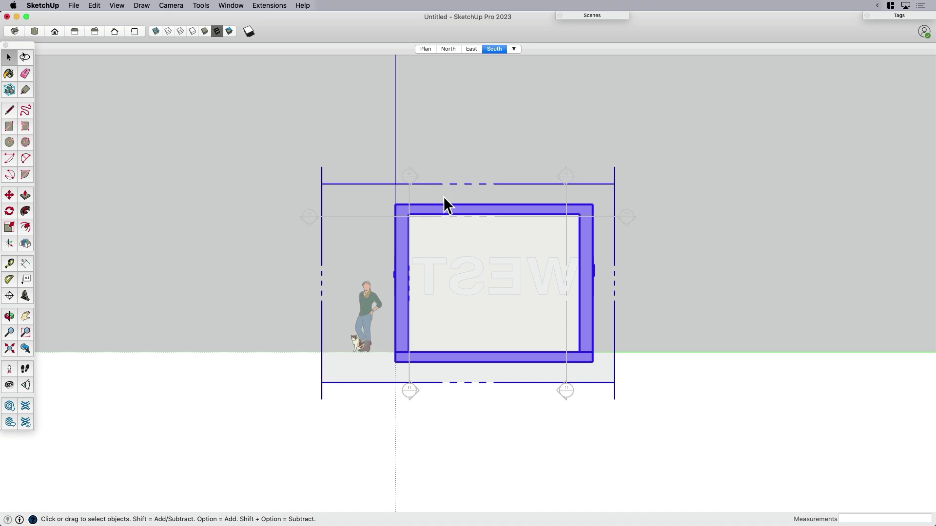
middle_click_drag(518, 281, 494, 276, "shift")
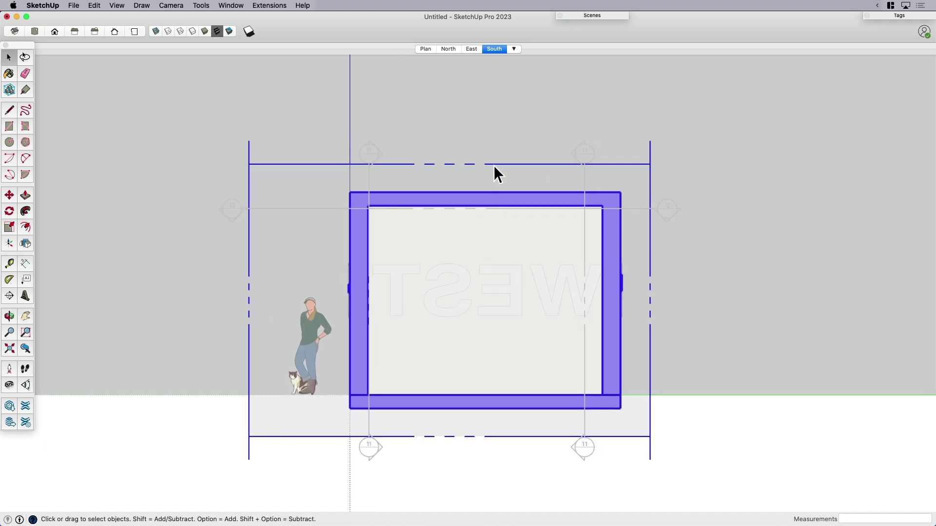
right_click(493, 48)
left_click(508, 78)
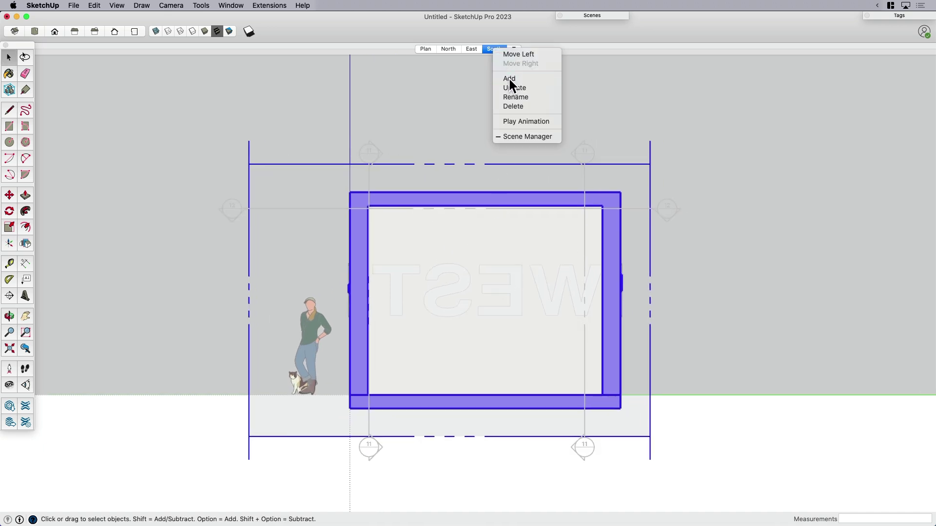
right_click(502, 48)
left_click(516, 98)
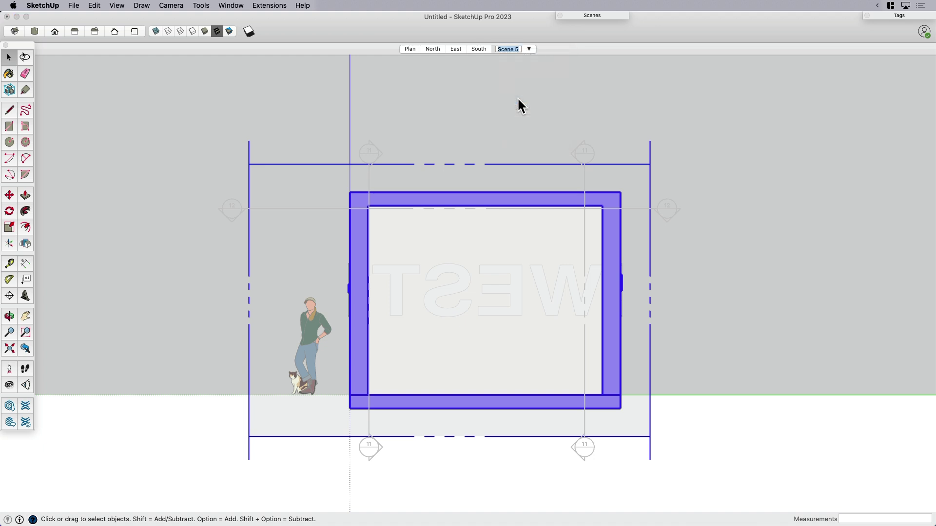
type("Ws")
type("st")
key("Return")
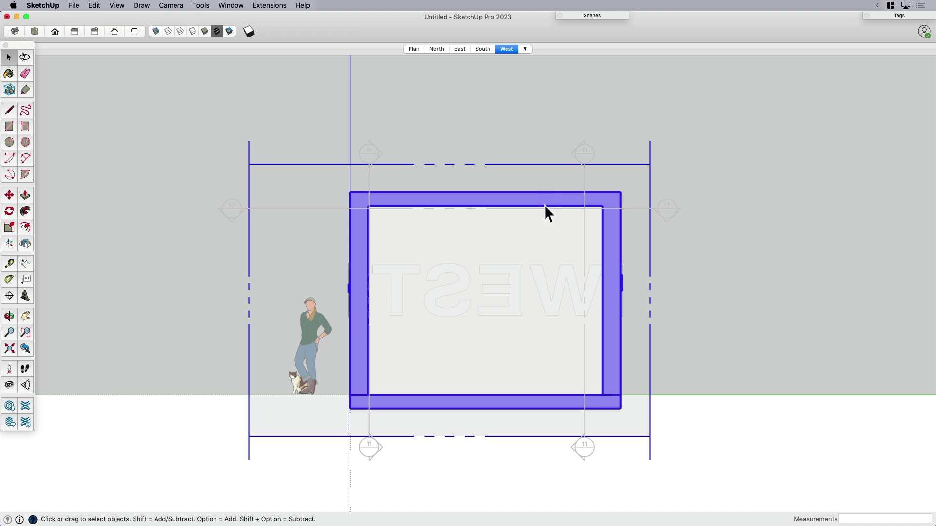
Cycle through the North, East, South and West scenes, then bring up the Window menu
middle_click_drag(544, 205, 697, 230)
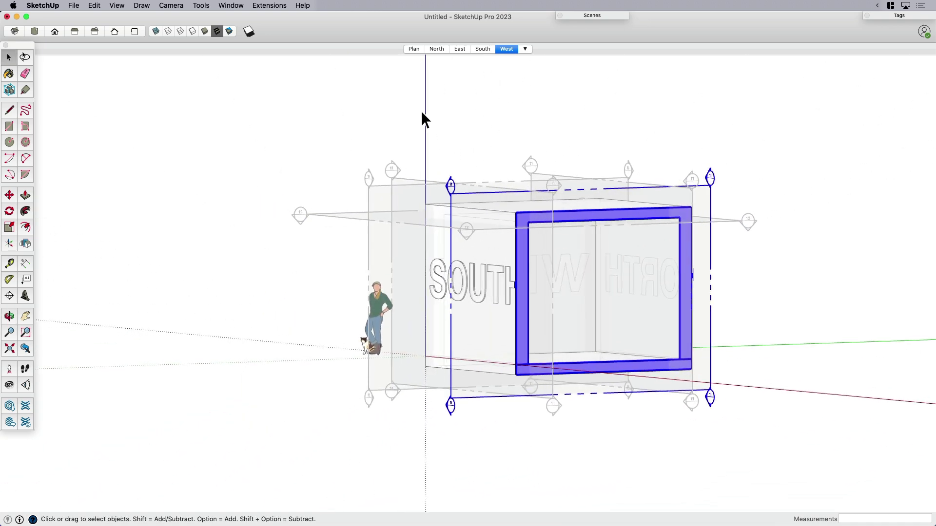
left_click(435, 49)
left_click(459, 48)
left_click(481, 49)
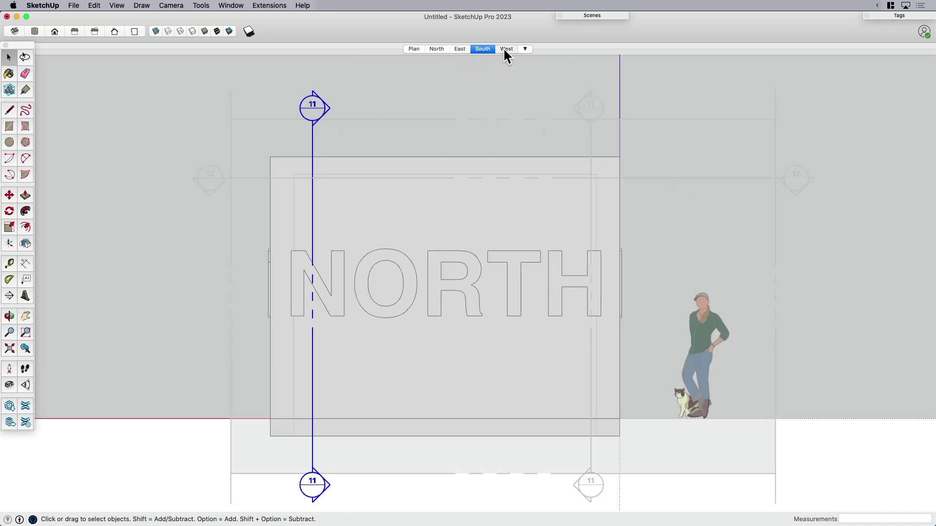
left_click(502, 49)
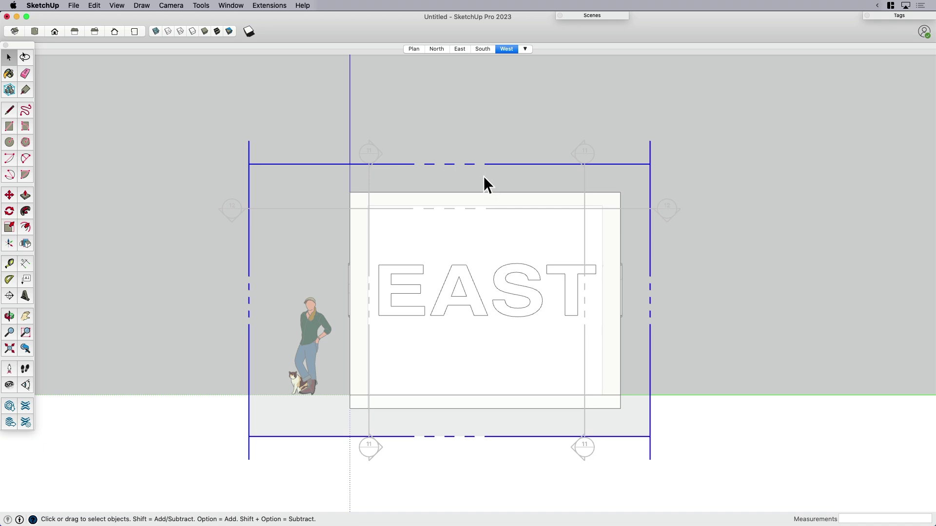
left_click(232, 6)
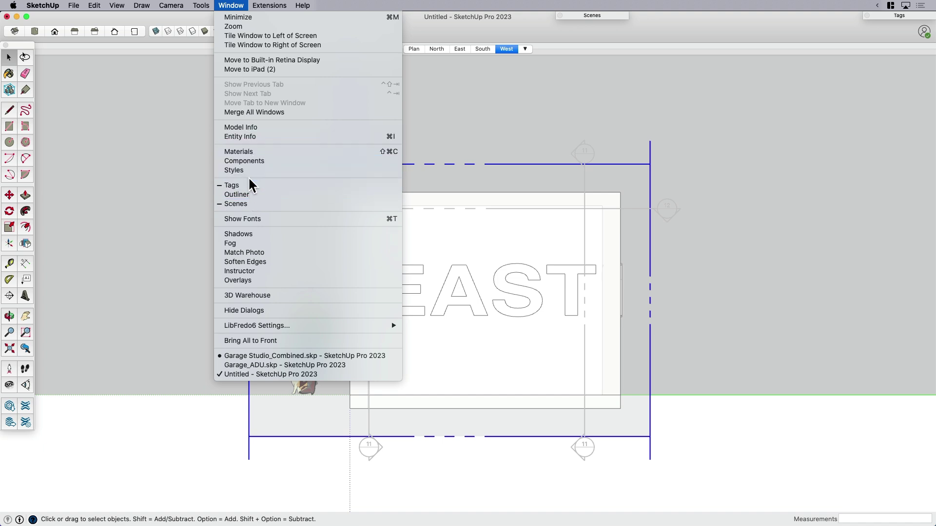
In the Styles panel's Modeling settings, turn on Section Cuts and update the style
left_click(233, 170)
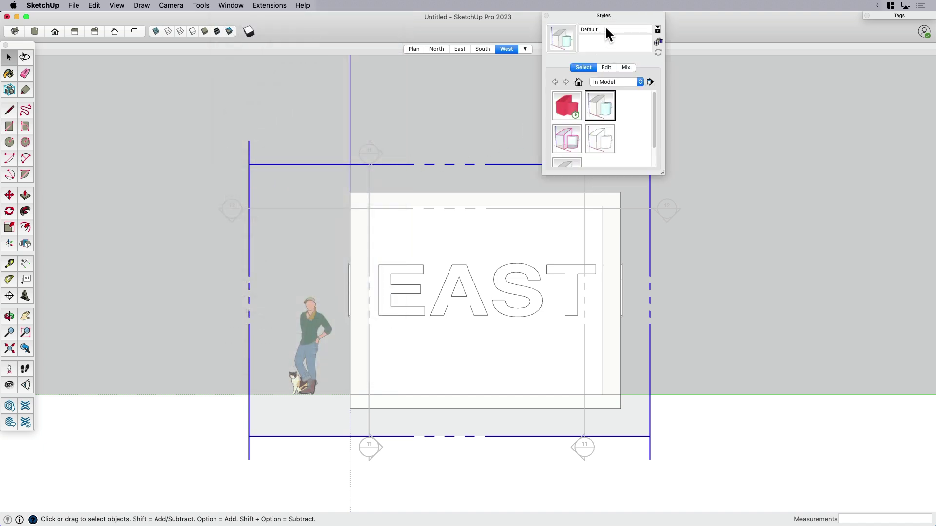
left_click_drag(605, 26, 745, 18)
left_click(729, 68)
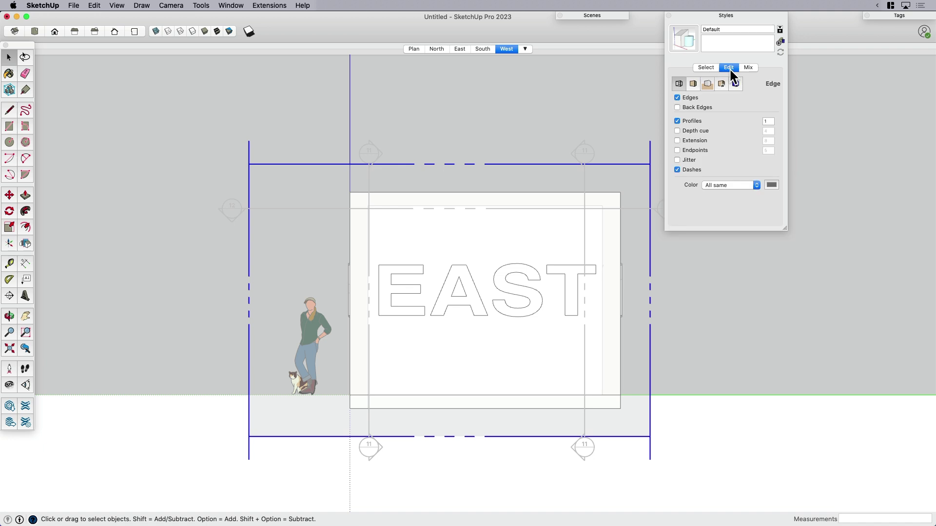
left_click(735, 84)
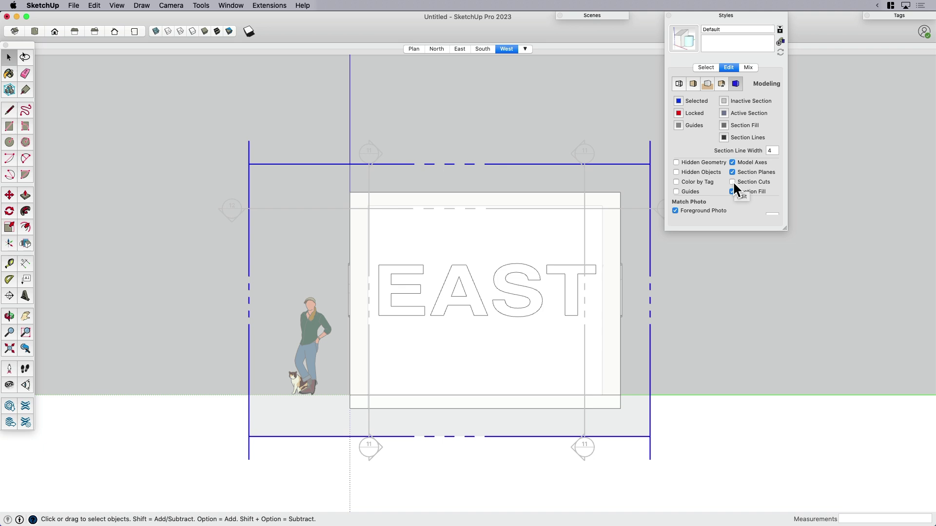
left_click(733, 183)
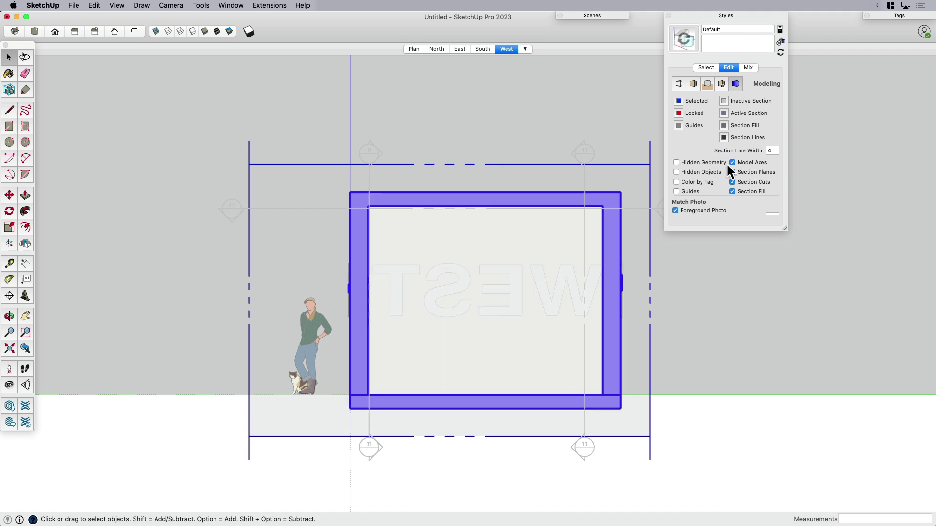
left_click(681, 41)
Check the Plan, North, East, South and West scenes, then orbit to a perspective view
left_click(700, 13)
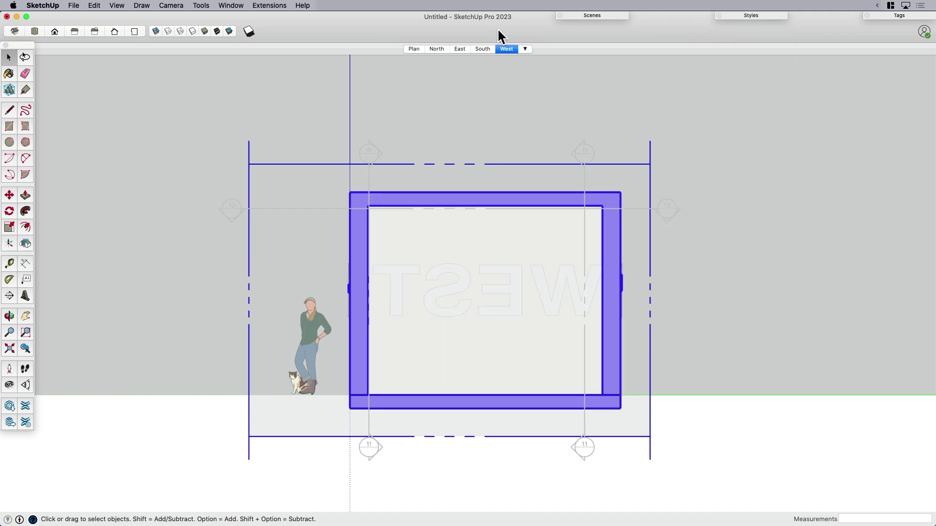
left_click(413, 49)
left_click(435, 49)
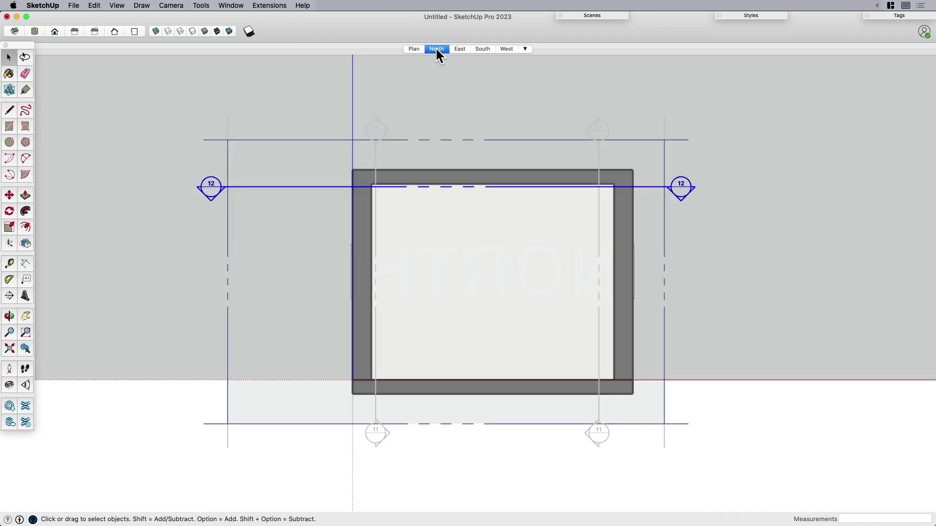
left_click(461, 48)
left_click(483, 49)
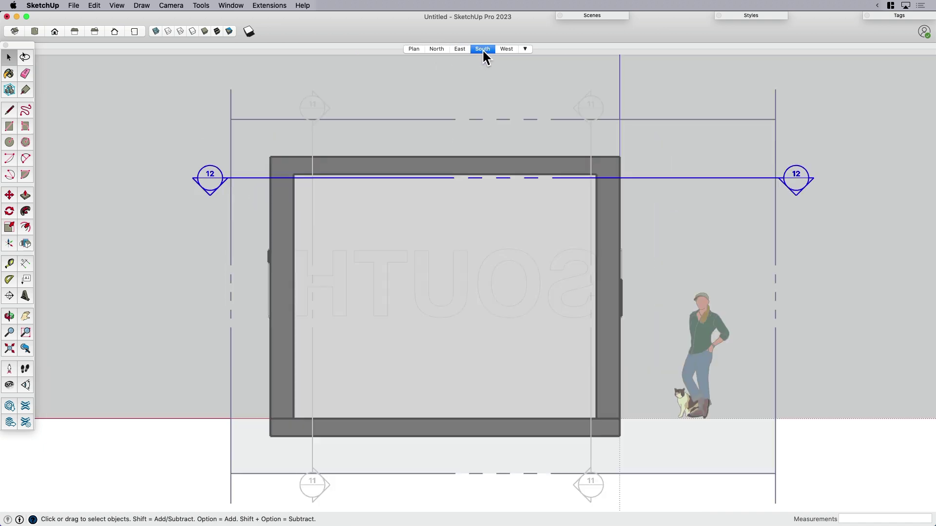
left_click(507, 49)
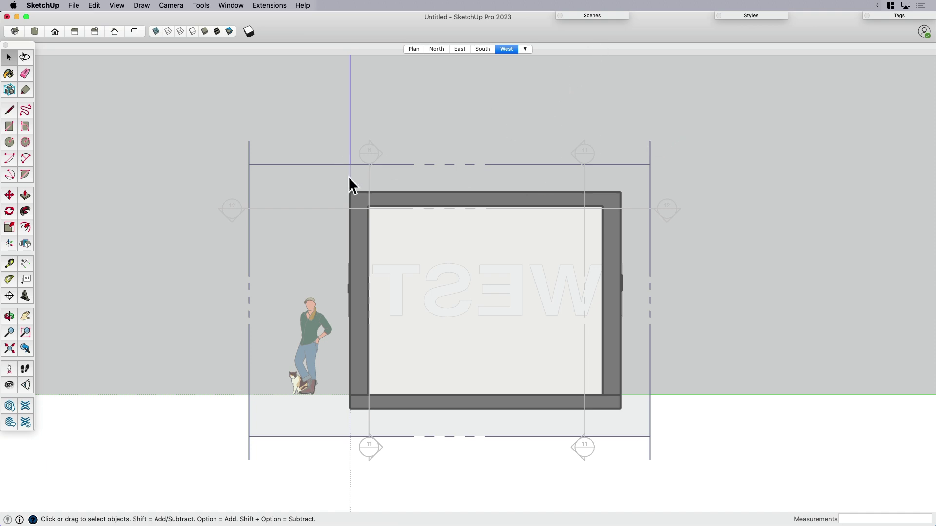
middle_click_drag(351, 183, 659, 42)
Hide Section Planes in the style, then recheck the South and East scenes
left_click(750, 15)
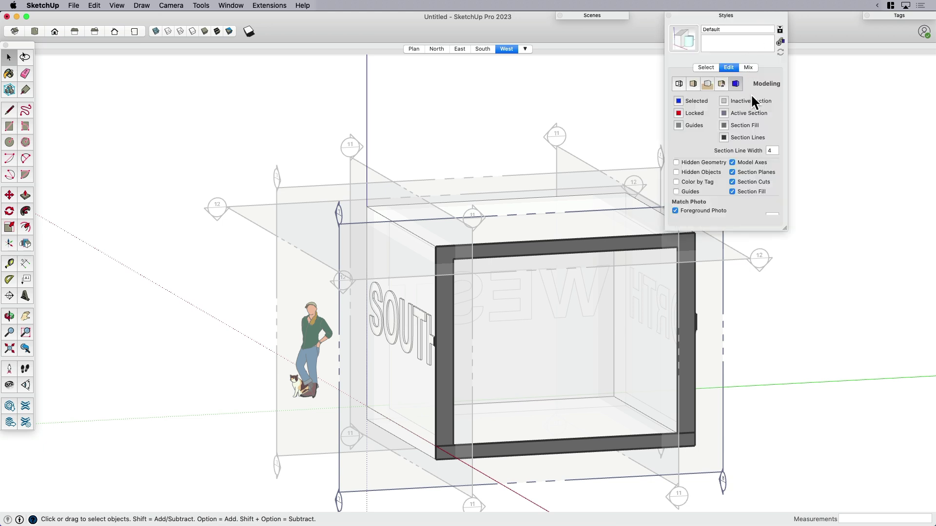
left_click(752, 172)
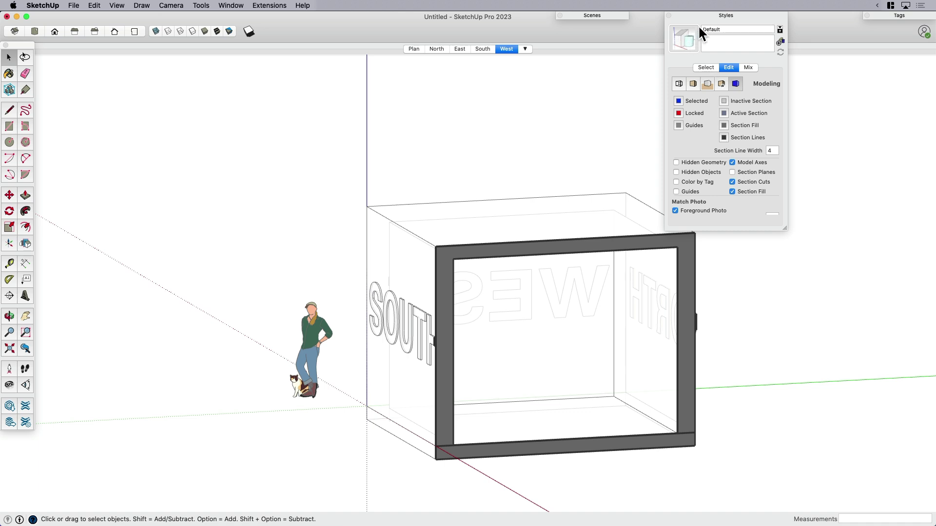
left_click(730, 15)
left_click(482, 49)
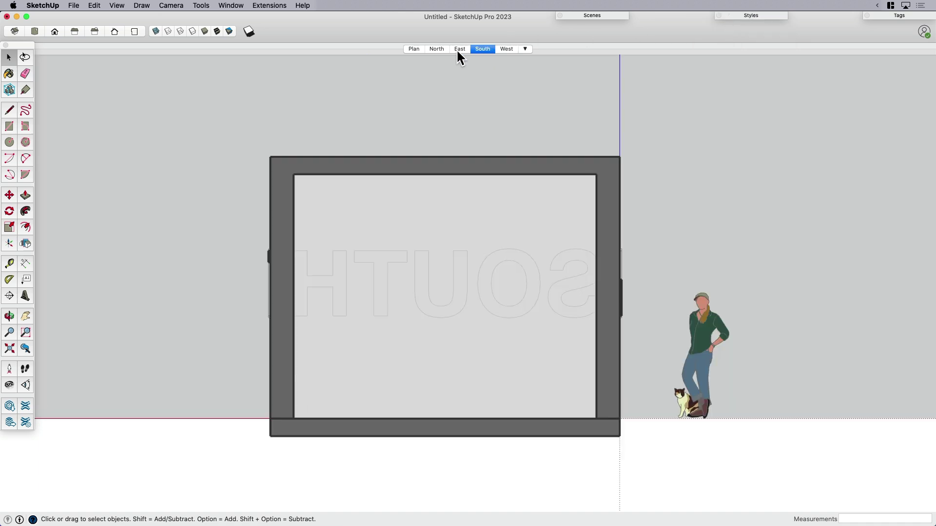
left_click(458, 51)
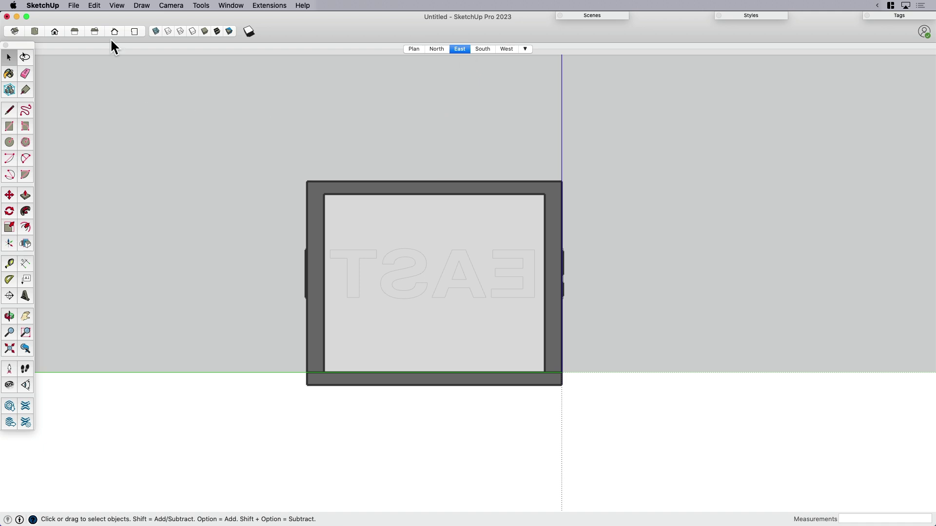
Use File > Save As Template to save the model as SU2LO, the default template
left_click(69, 5)
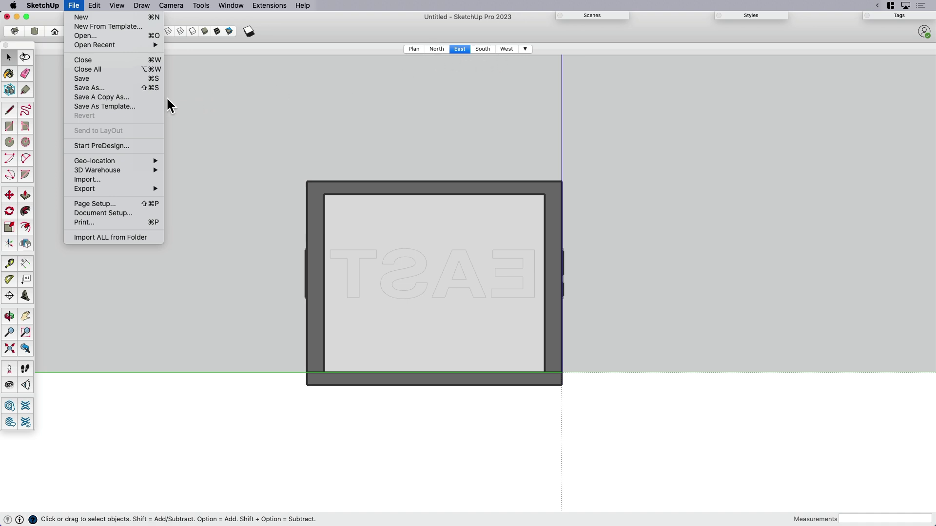
left_click(120, 107)
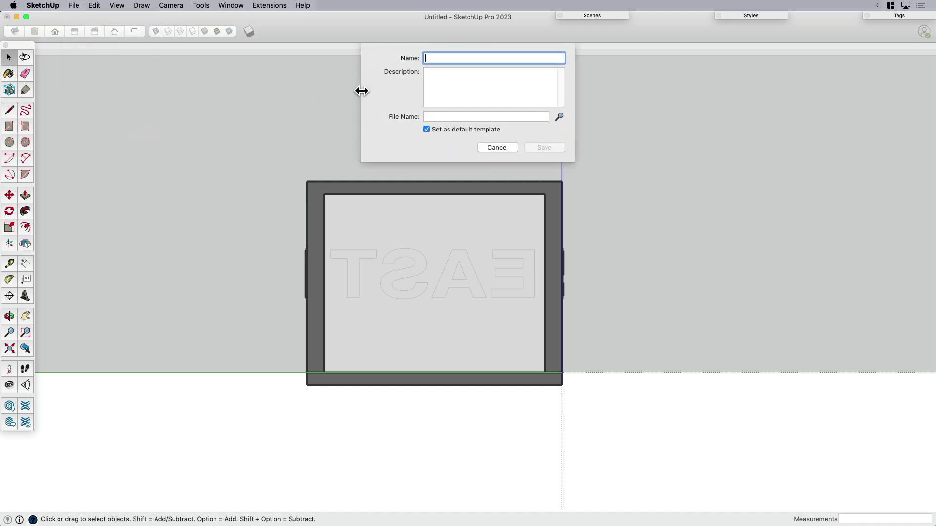
type("SU2LO")
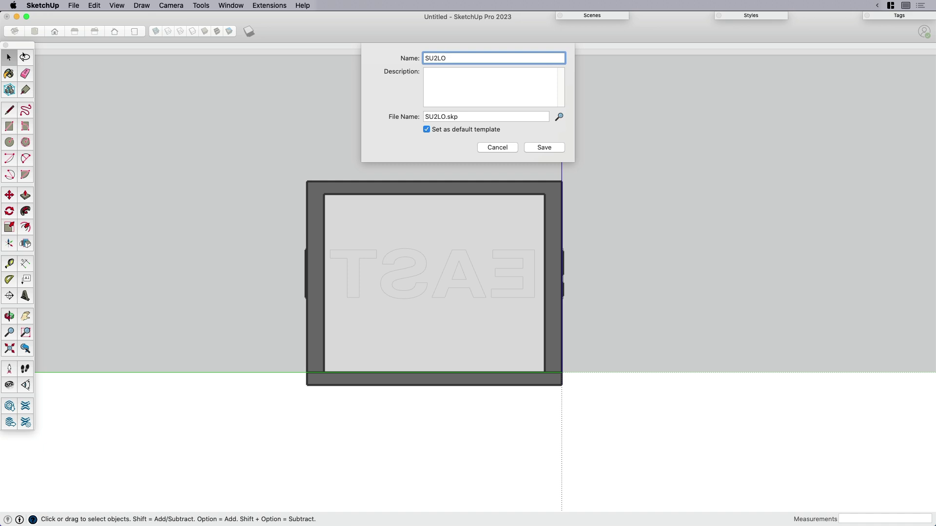
left_click(543, 146)
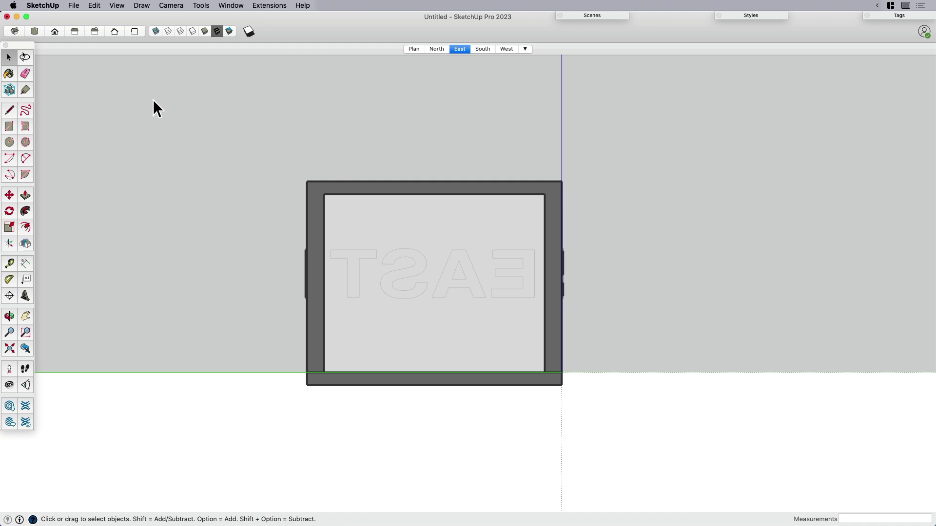
Create a new model from the SU2LO template in My templates
left_click(74, 6)
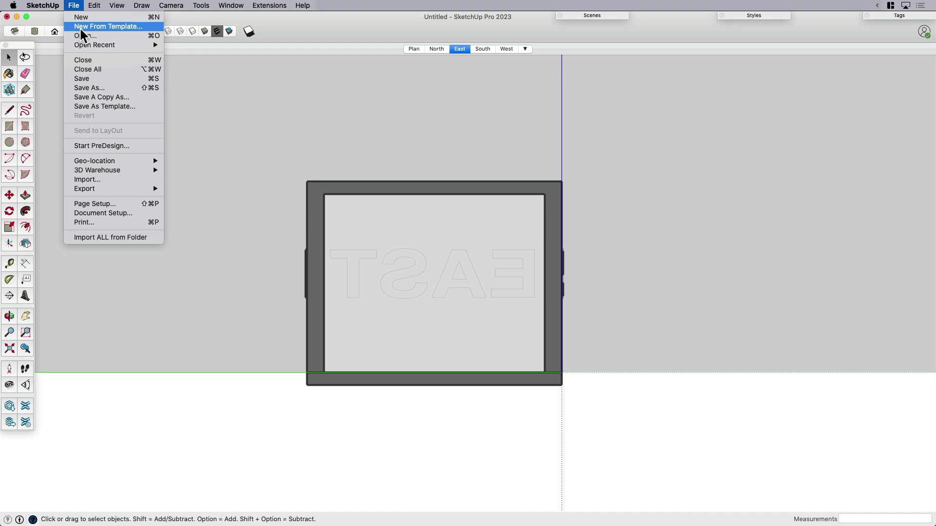
left_click(81, 27)
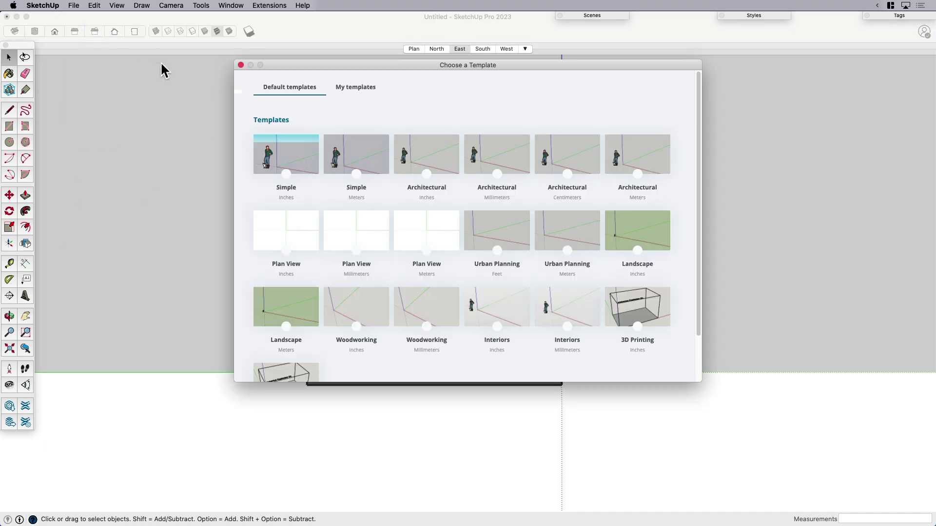
left_click(357, 89)
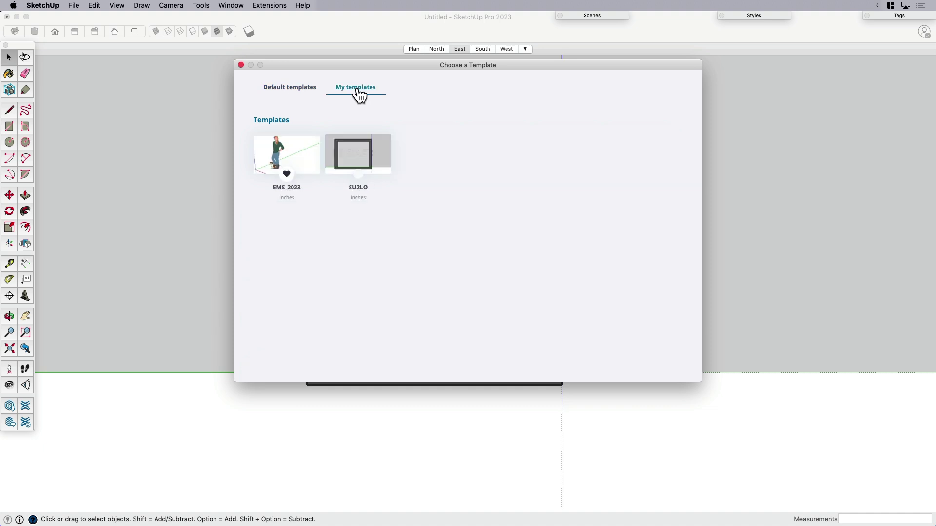
left_click(361, 156)
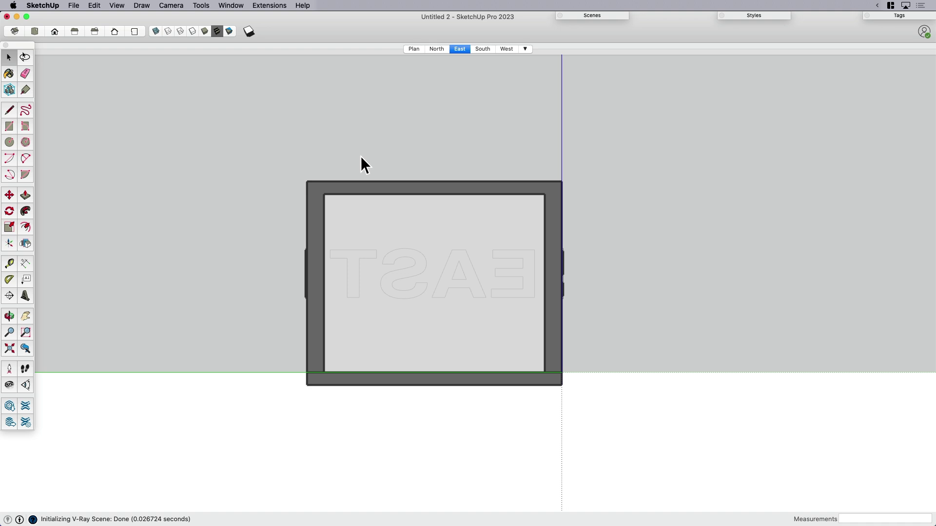
Review the Plan, North, East, South and West scenes, then orbit toward the West wall
middle_click_drag(361, 156, 493, 258)
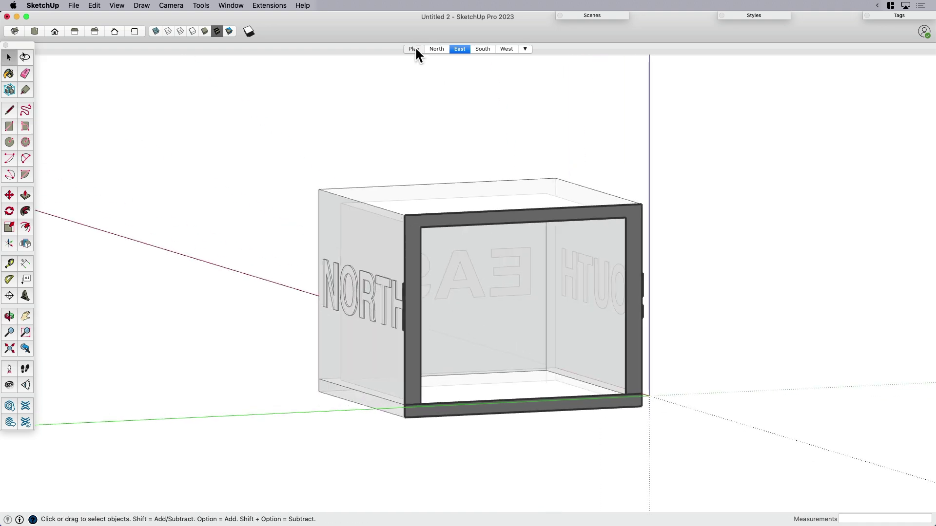
left_click(413, 48)
left_click(435, 48)
left_click(459, 49)
left_click(483, 49)
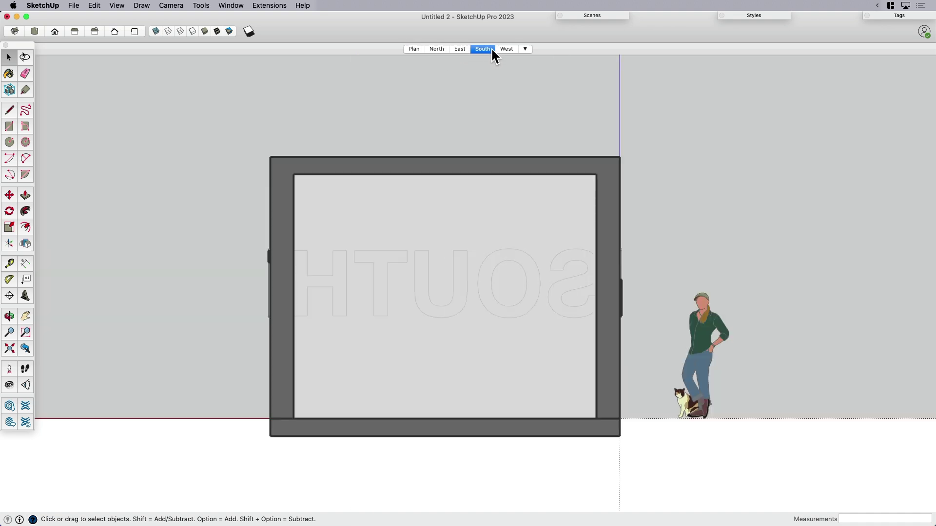
left_click(507, 49)
middle_click_drag(512, 76, 468, 234)
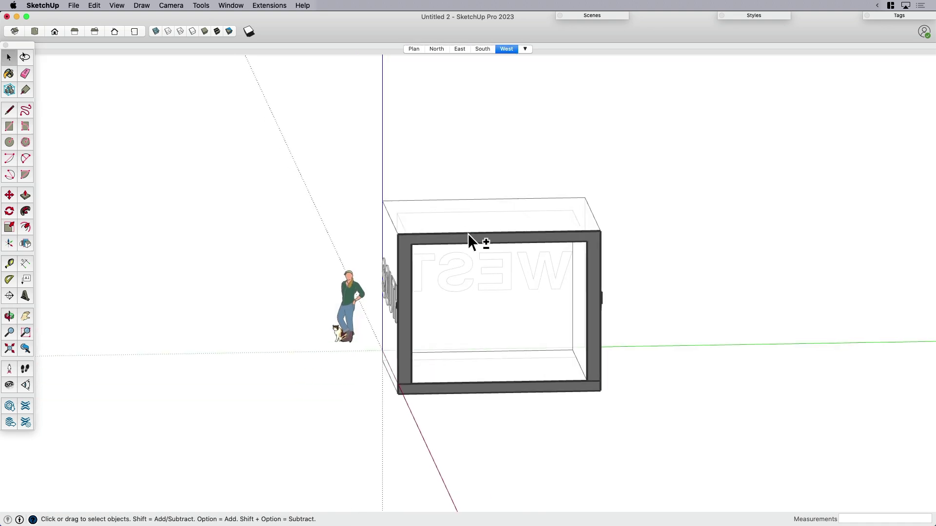
Select the labelled placeholder box and delete it, leaving the scale figure
left_click(468, 233, "shift")
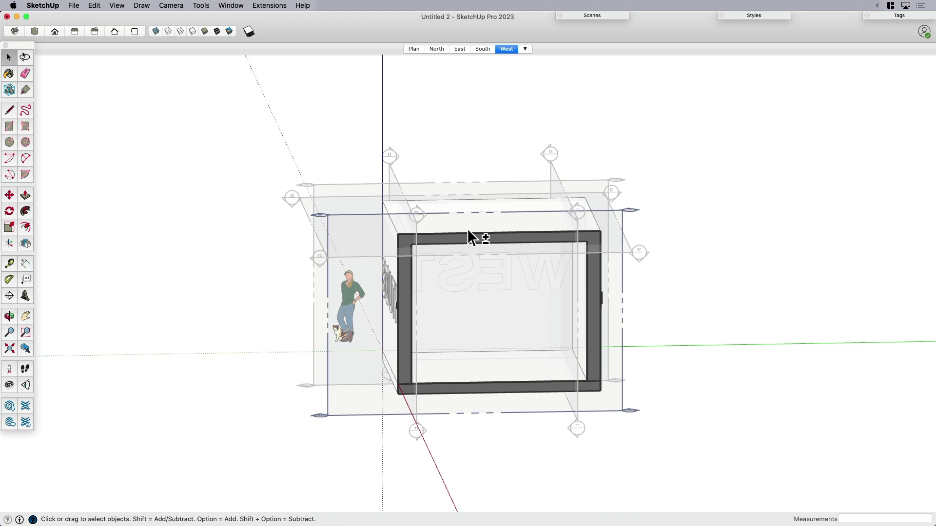
key("Escape")
scroll(467, 233, "down", 3)
left_click(449, 224)
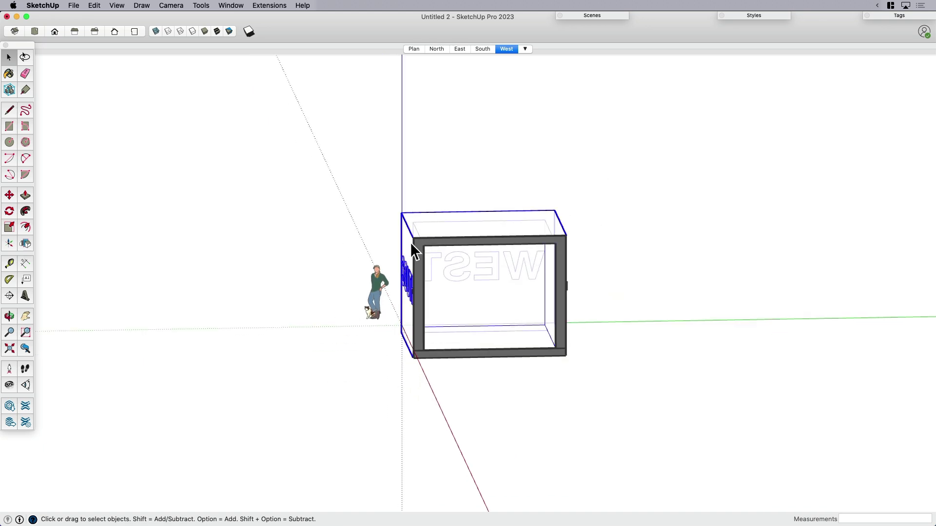
key("Delete")
middle_click_drag(403, 250, 565, 293)
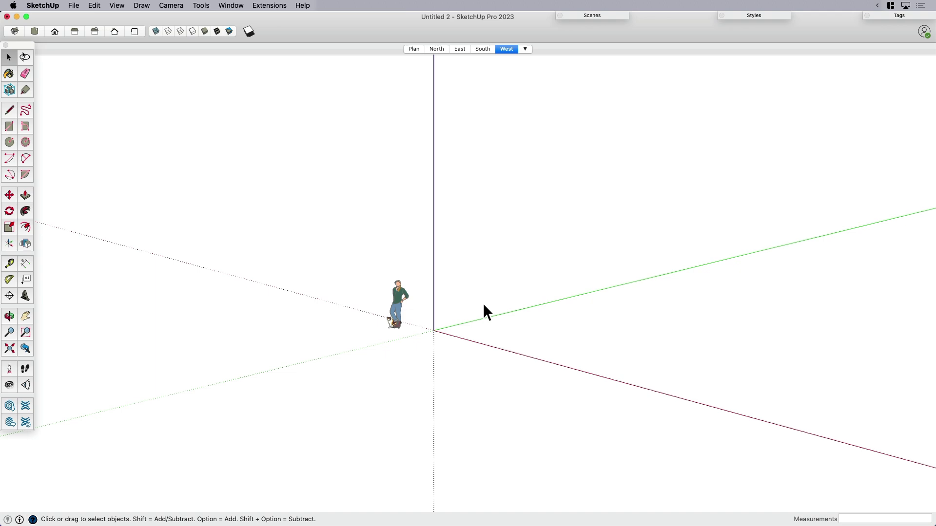
In the Garage_ADU.skp window, select the whole garage model and copy it
key("ctrl+Up")
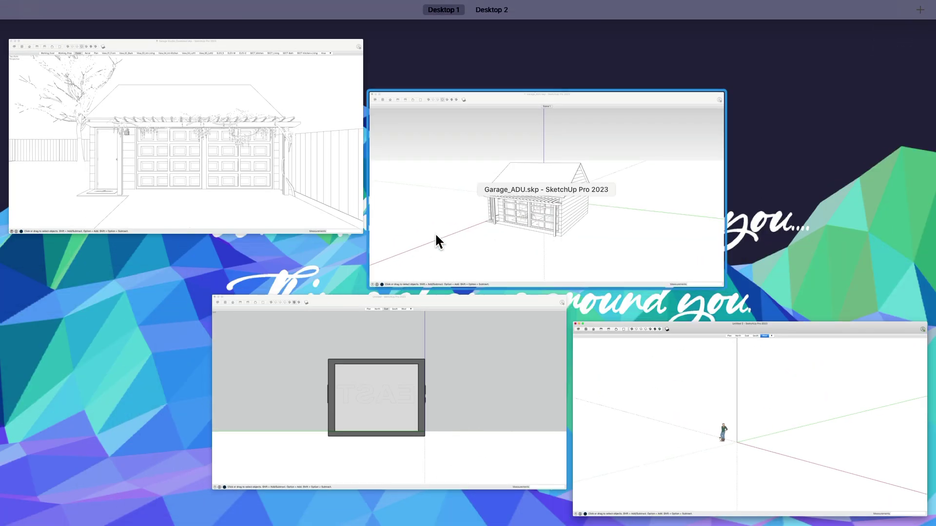
left_click(449, 236)
left_click(482, 274)
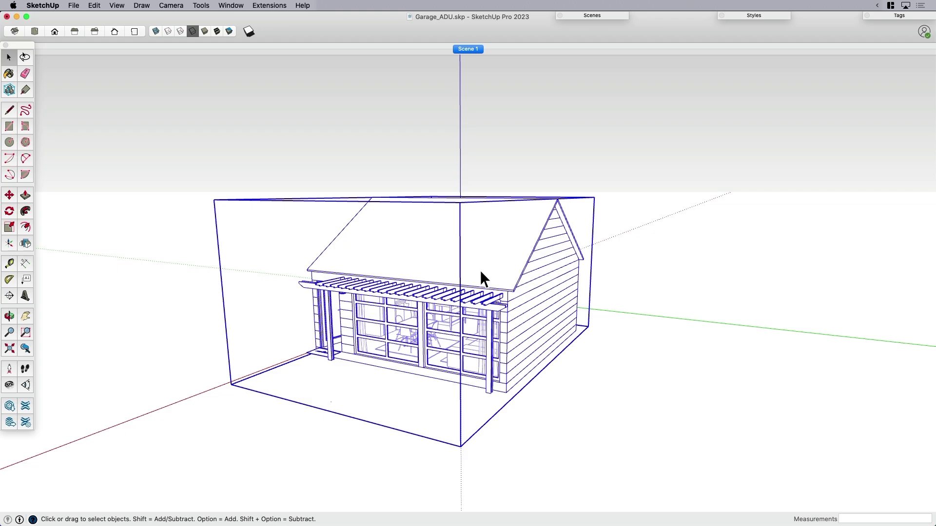
key("super+c")
scroll(370, 344, "up", 3)
mouse_move(370, 344)
middle_mouse_down()
mouse_move(549, 317)
mouse_move(349, 309)
middle_mouse_up()
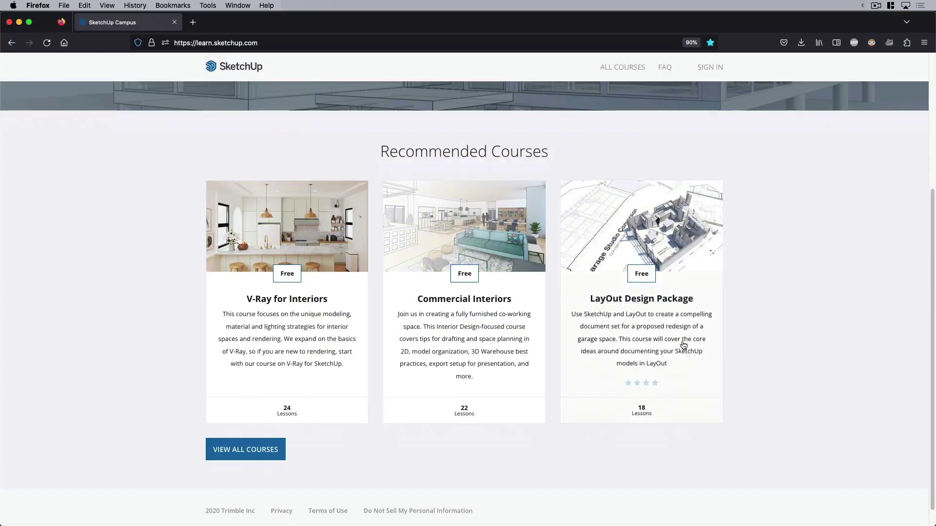
Switch back to the Untitled 2 template window
left_click(635, 301)
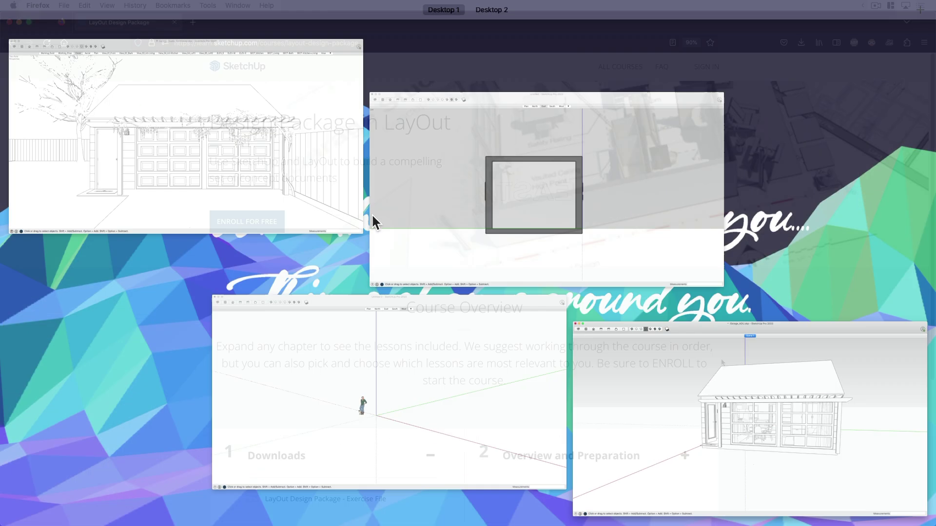
left_click(490, 236)
key("ctrl+Up")
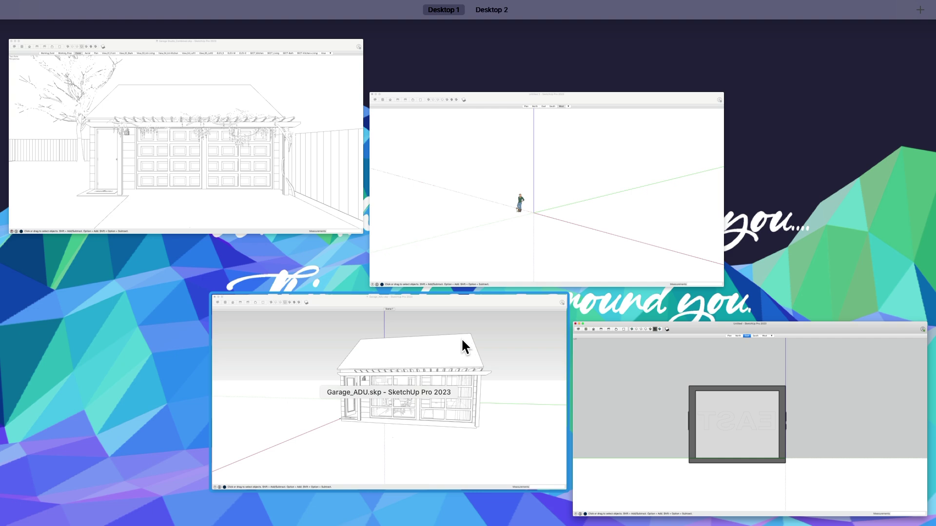
left_click(532, 229)
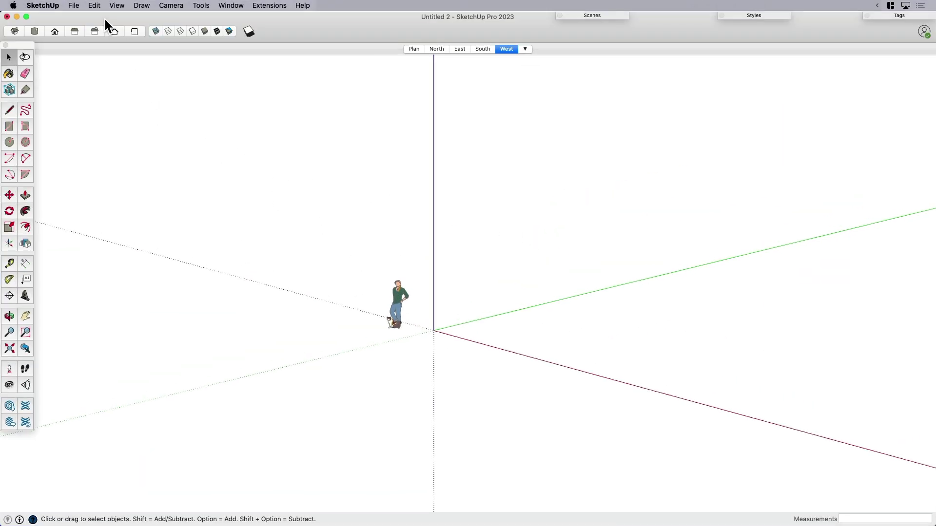
Paste in Place the garage model into the template
left_click(94, 6)
left_click(110, 70)
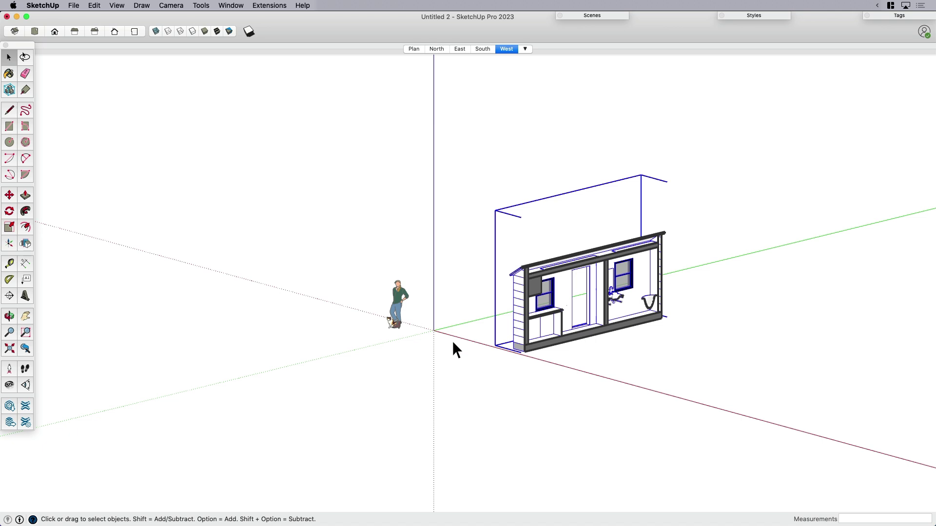
left_click(471, 349)
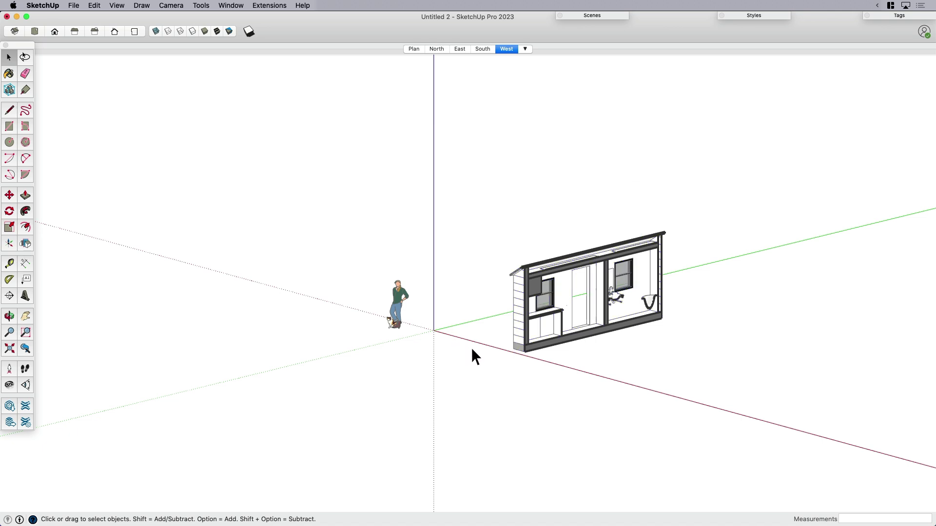
middle_click_drag(472, 347, 530, 326)
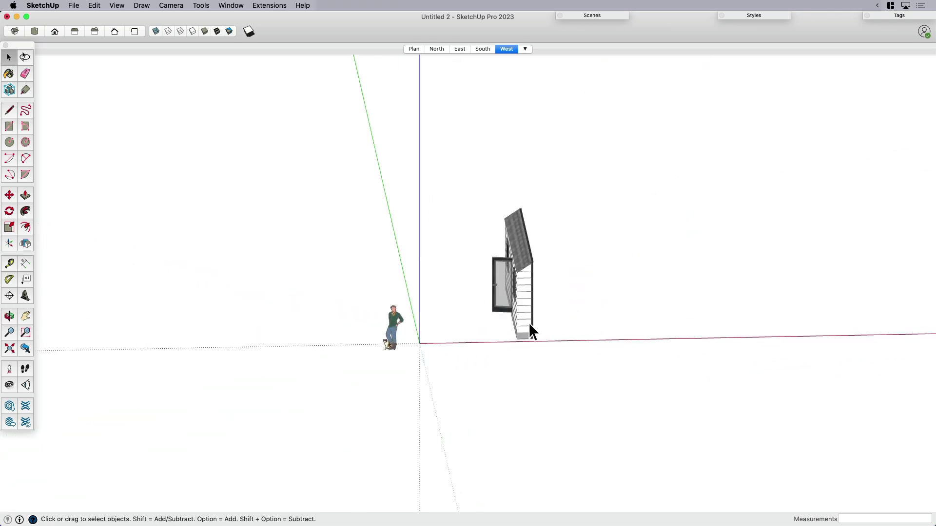
Move the pasted garage so its corner sits at the origin
left_click(525, 337)
key("m")
left_click(518, 342)
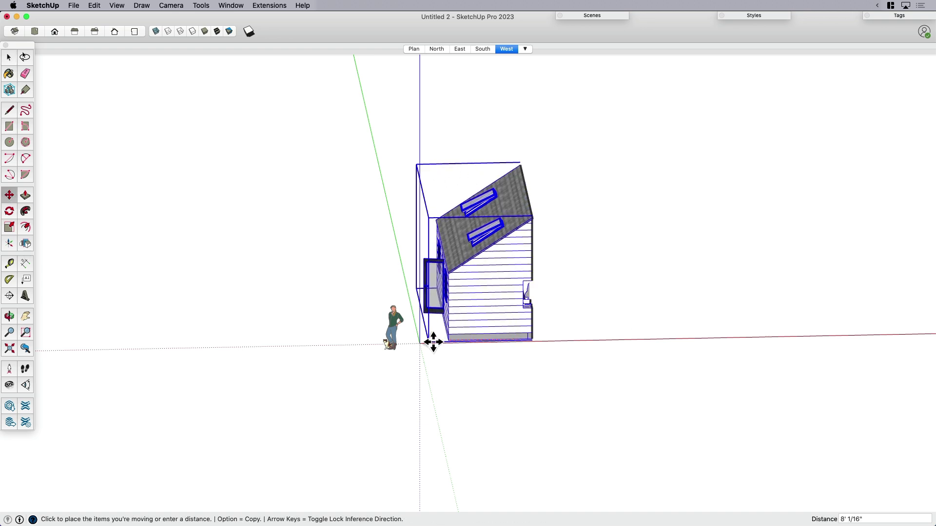
left_click(420, 342)
key("space")
left_click(448, 371)
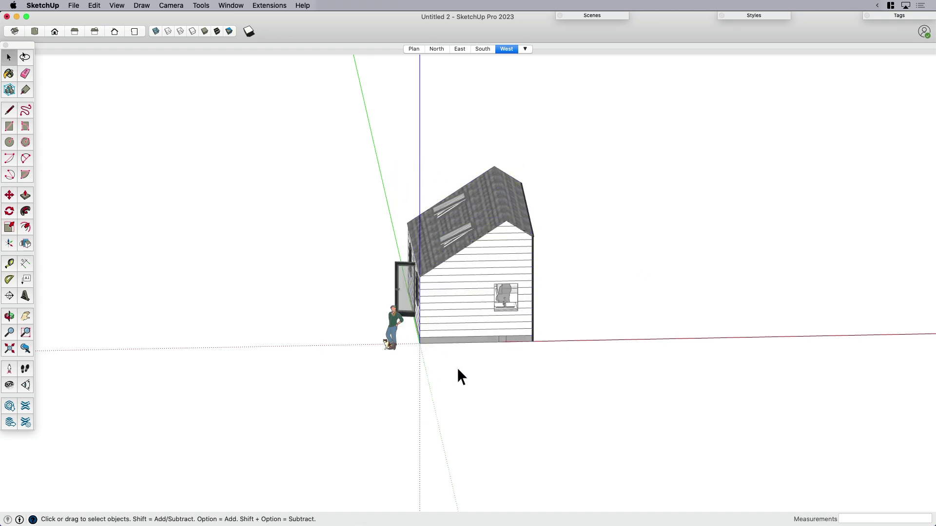
double_click(505, 300)
Move the first vertical section plane to a new position near the house
middle_click_drag(505, 300, 483, 268)
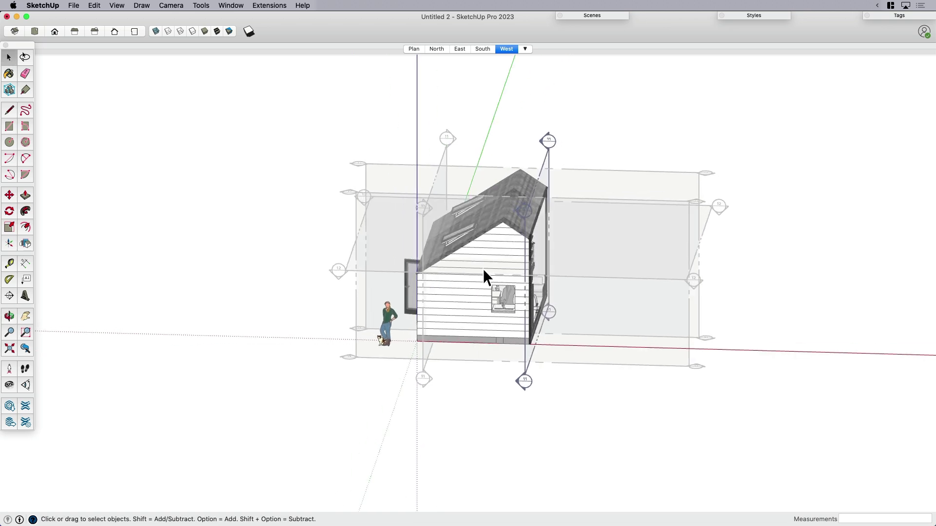
left_click(544, 163)
key("m")
left_click(503, 383)
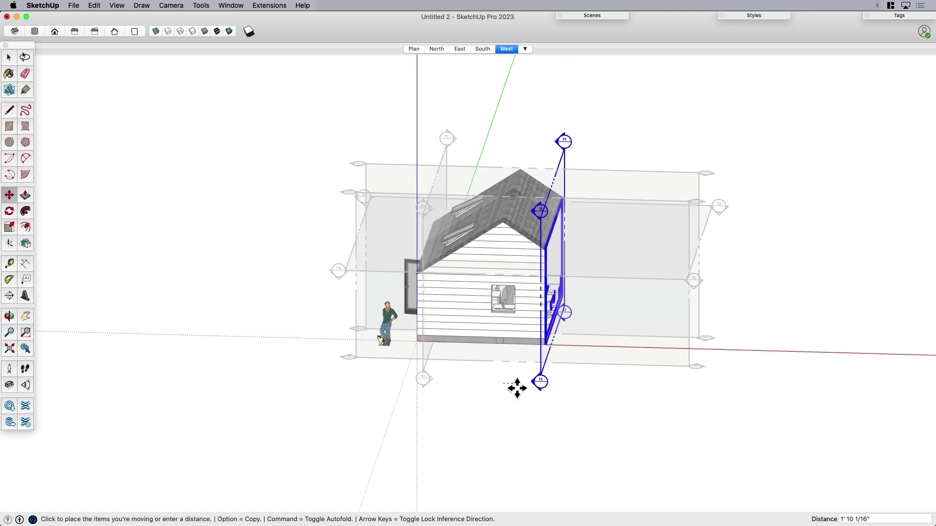
left_click(527, 388)
mouse_move(526, 389)
middle_mouse_down()
mouse_move(472, 385)
mouse_move(526, 378)
middle_mouse_up()
key("space")
middle_click_drag(598, 376, 475, 233)
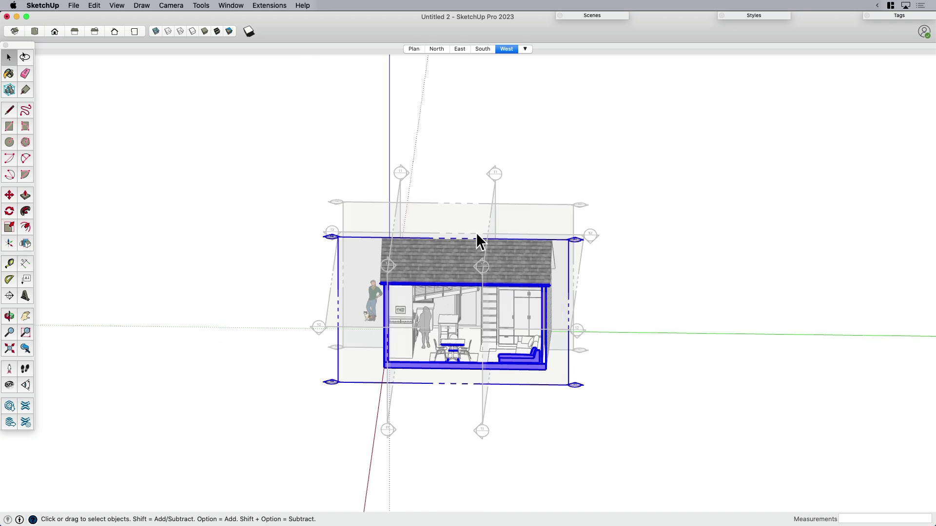
Move another vertical section plane so it cuts through the house
left_click(494, 197)
left_click(516, 185)
left_click(493, 192)
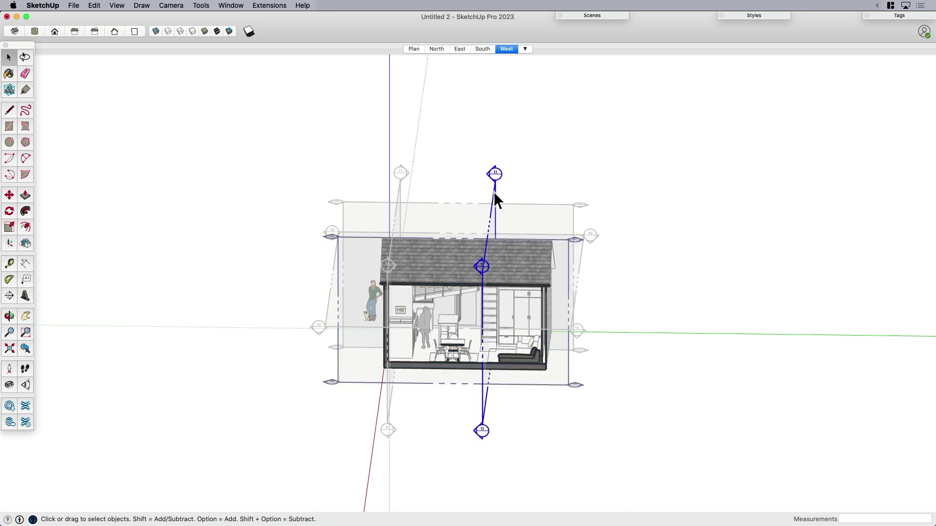
key("m")
left_click(494, 195)
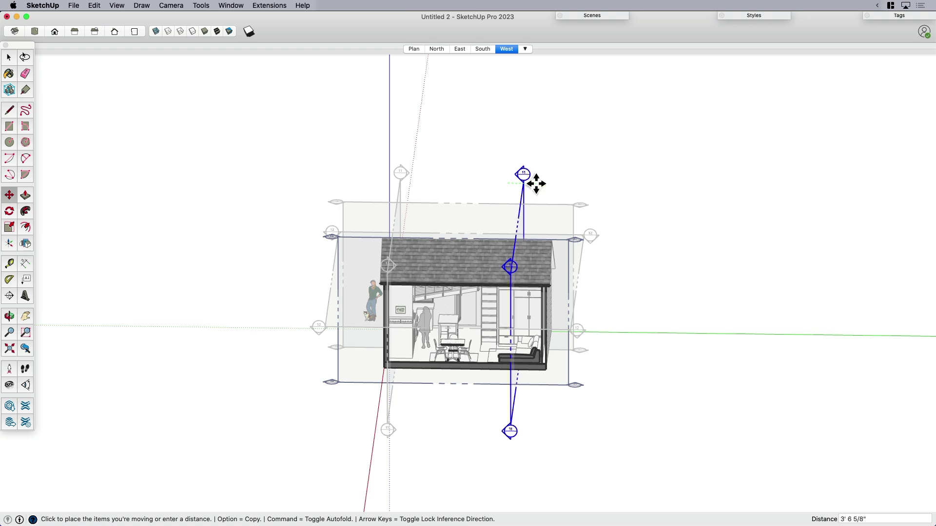
left_click(536, 184)
mouse_move(637, 282)
middle_mouse_down()
mouse_move(485, 274)
mouse_move(637, 272)
middle_mouse_up()
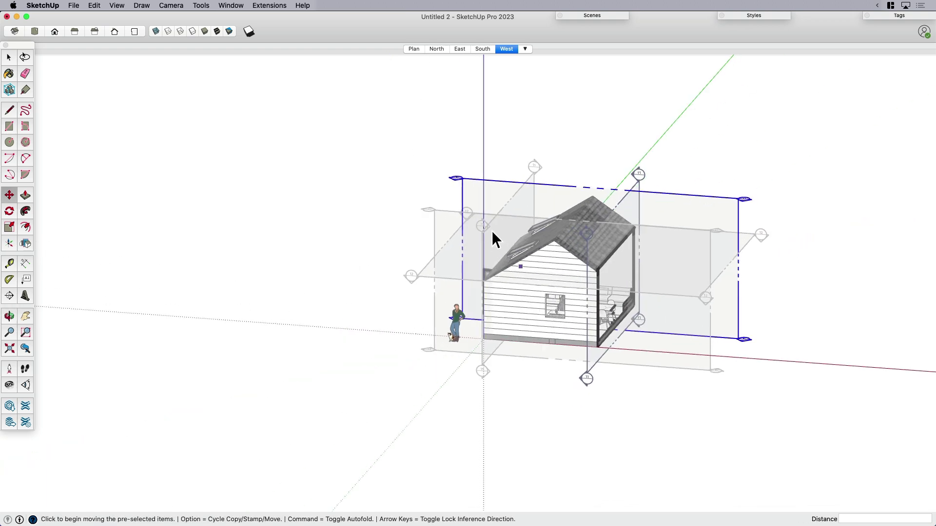
key("space")
Move the front section plane about 1' 11 5/8" closer to the house
left_click(529, 181)
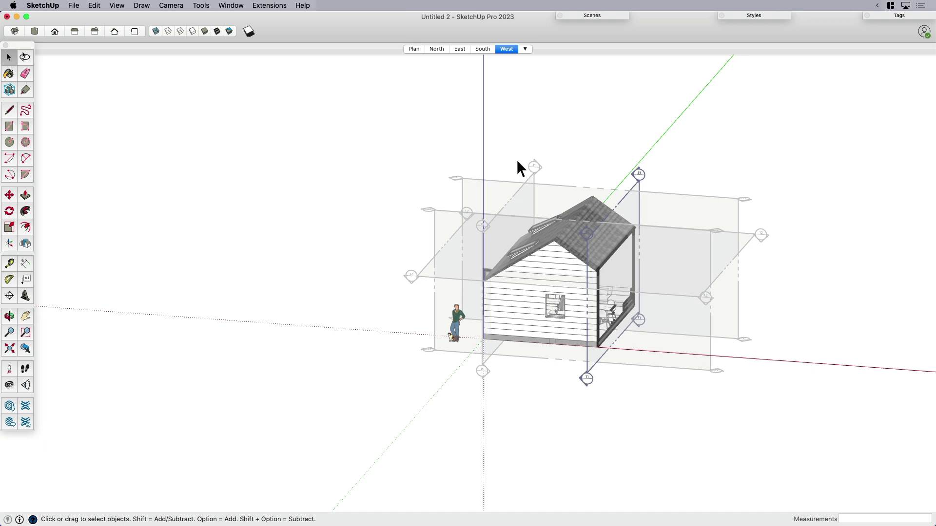
left_click(536, 174)
scroll(511, 404, "up", 3)
key("m")
left_click(501, 432)
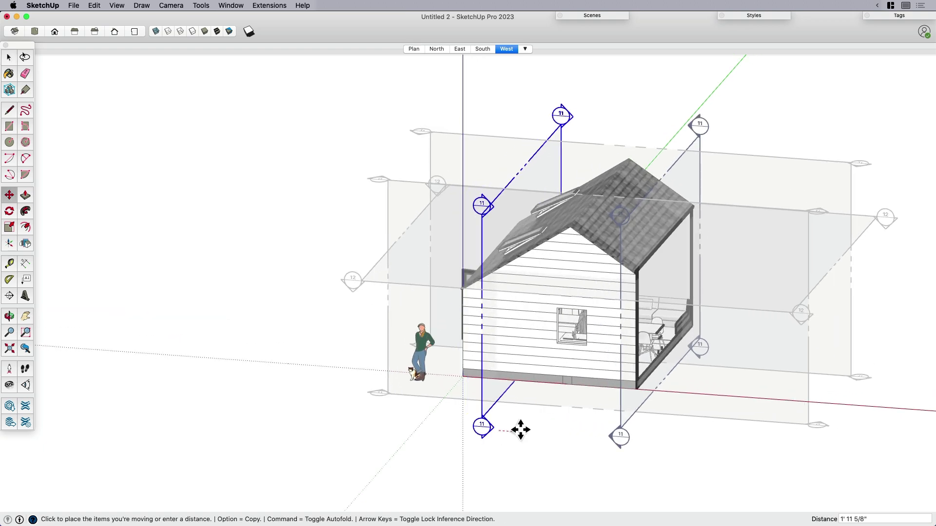
left_click(518, 430)
middle_click_drag(518, 430, 376, 117)
key("space")
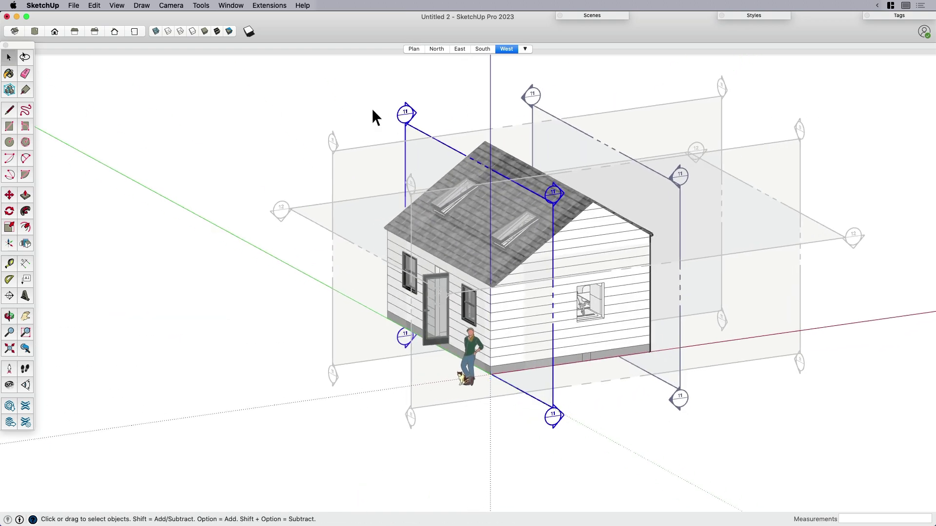
middle_click_drag(497, 229, 449, 164, "shift")
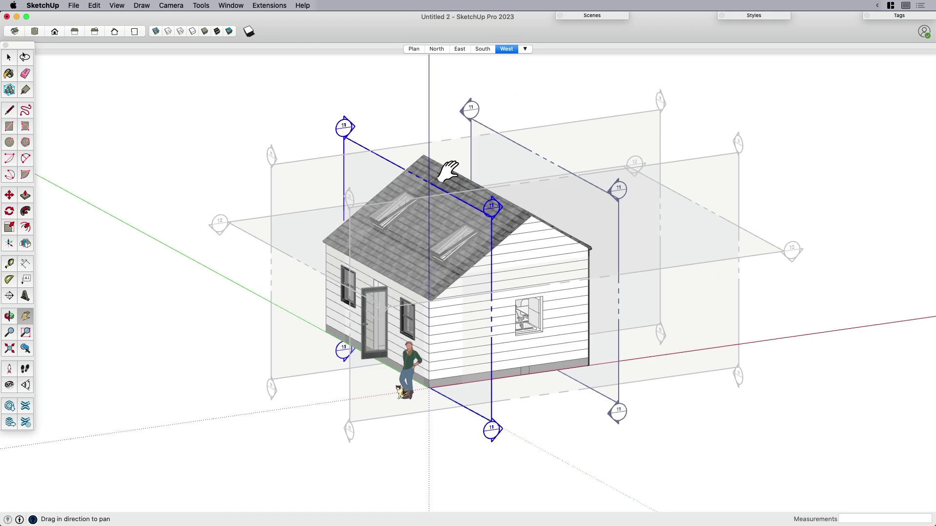
Move the house with its grid within the section planes so the plan cut works
left_click(413, 49)
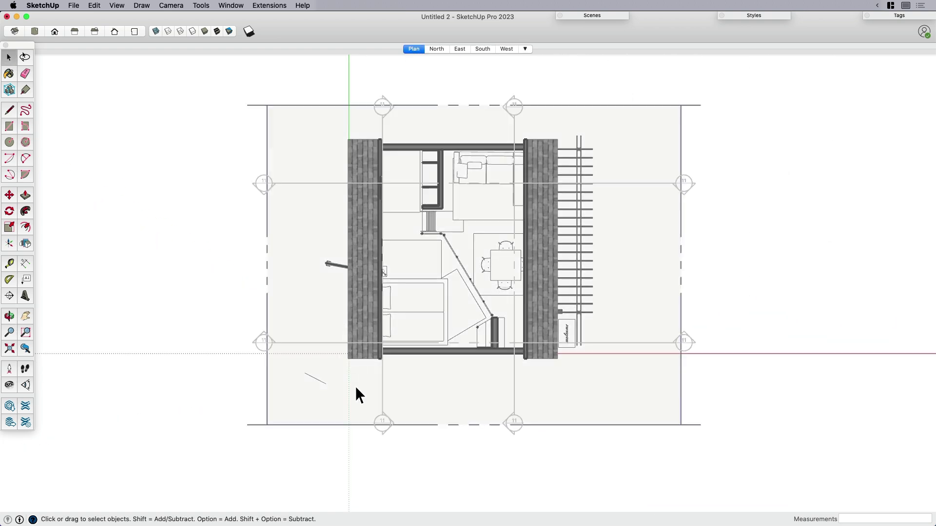
middle_click_drag(355, 386, 600, 253)
left_click(648, 303)
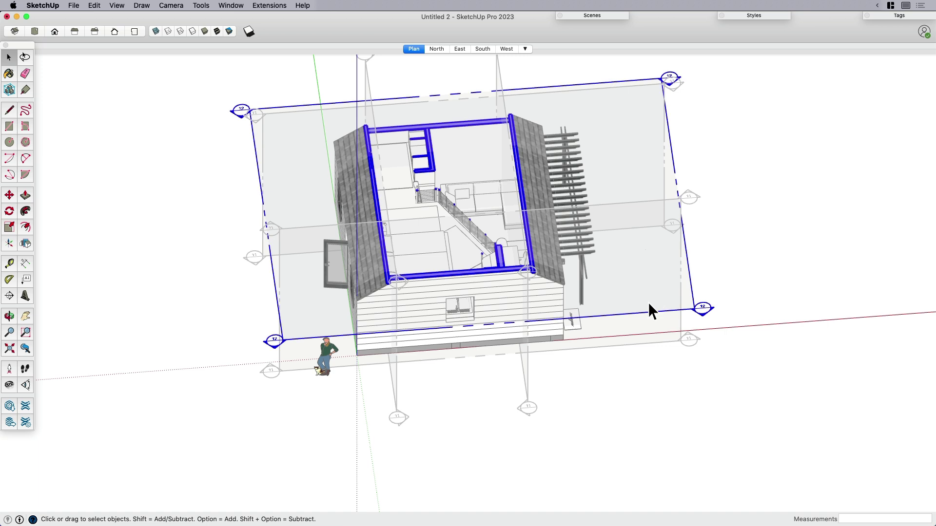
key("m")
left_click(648, 302)
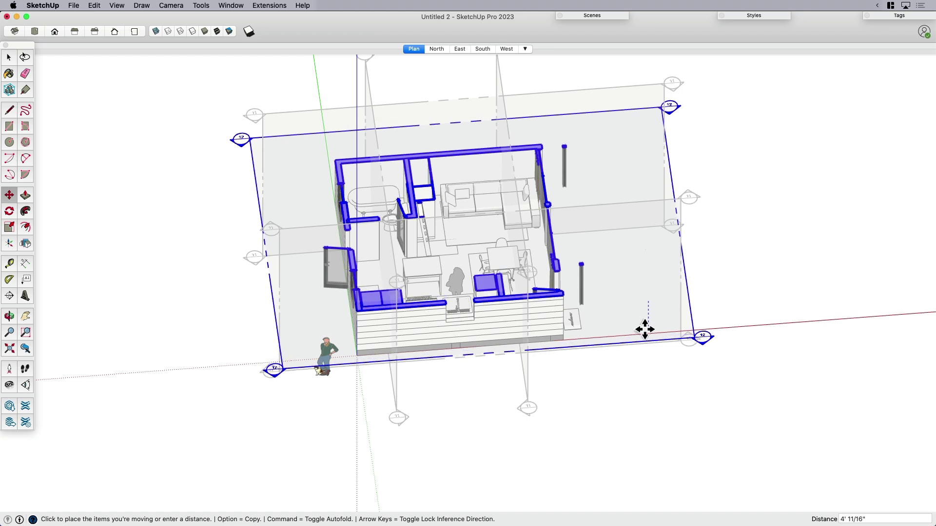
left_click(645, 328)
key("space")
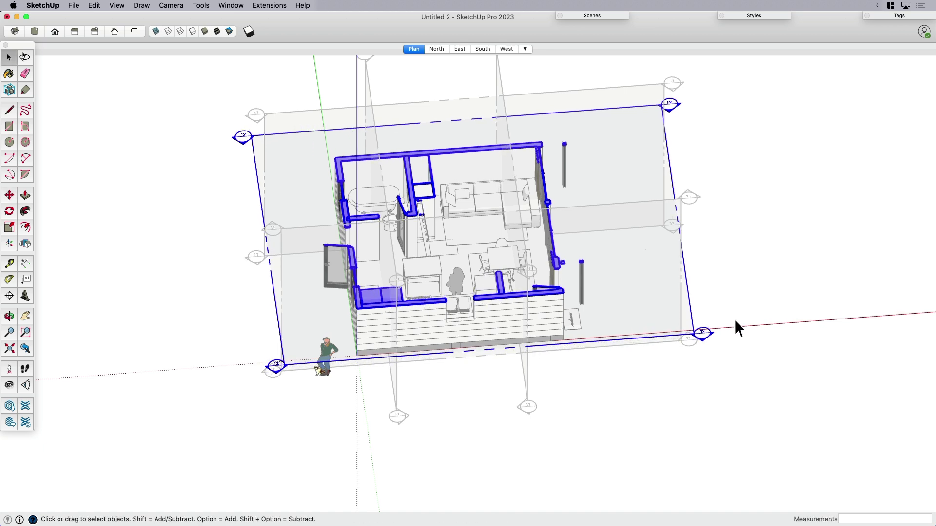
left_click(735, 328)
Check the Plan scene floor plan, then view the North section scene
left_click(416, 48)
key("h")
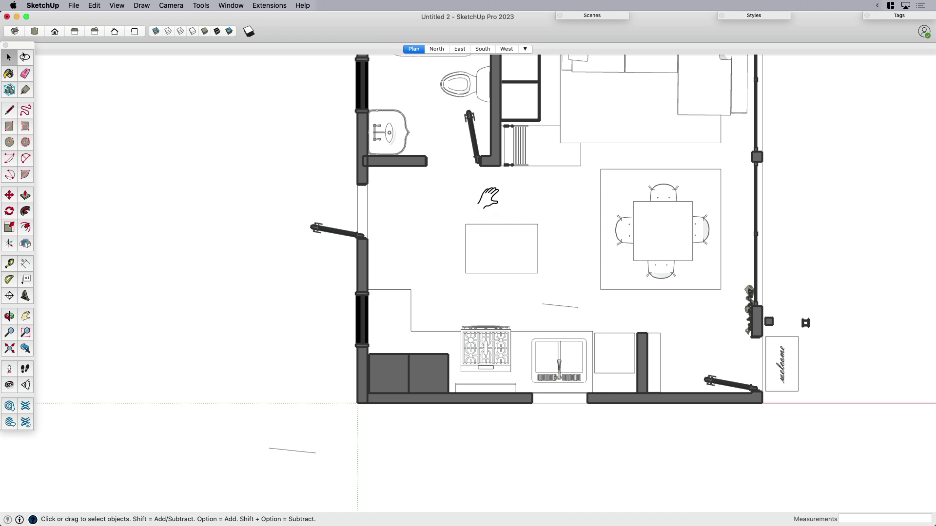
left_click_drag(495, 199, 455, 300)
scroll(498, 297, "down", 1)
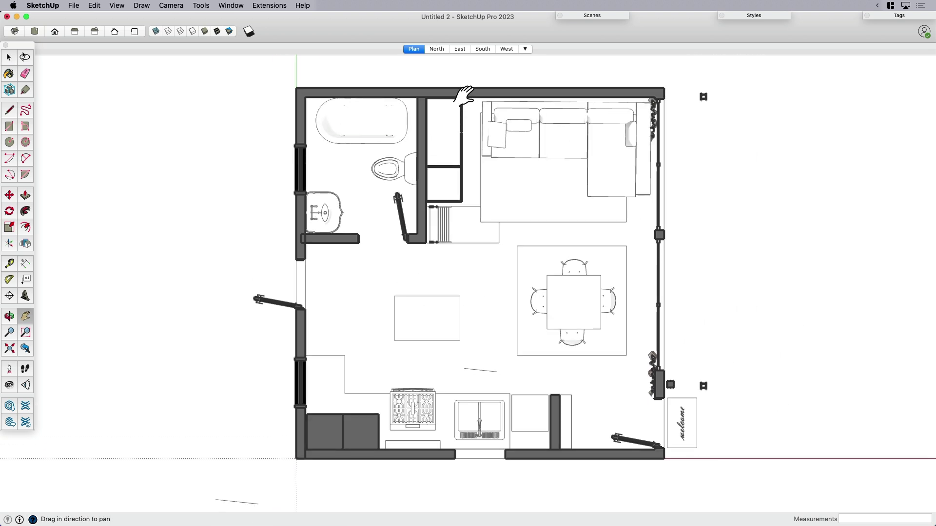
right_click(415, 50)
left_click(437, 51)
left_click(438, 48)
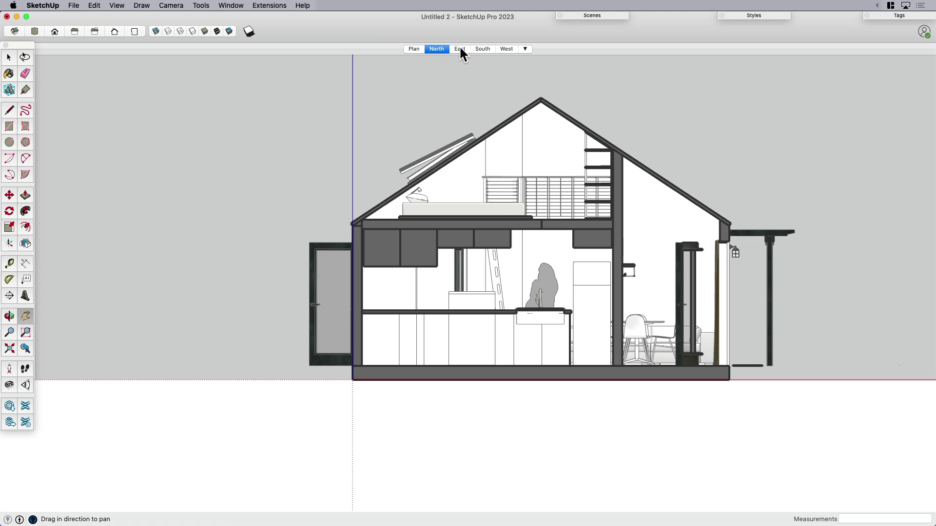
Check the East and South scenes and delete the standing person figure
left_click(460, 48)
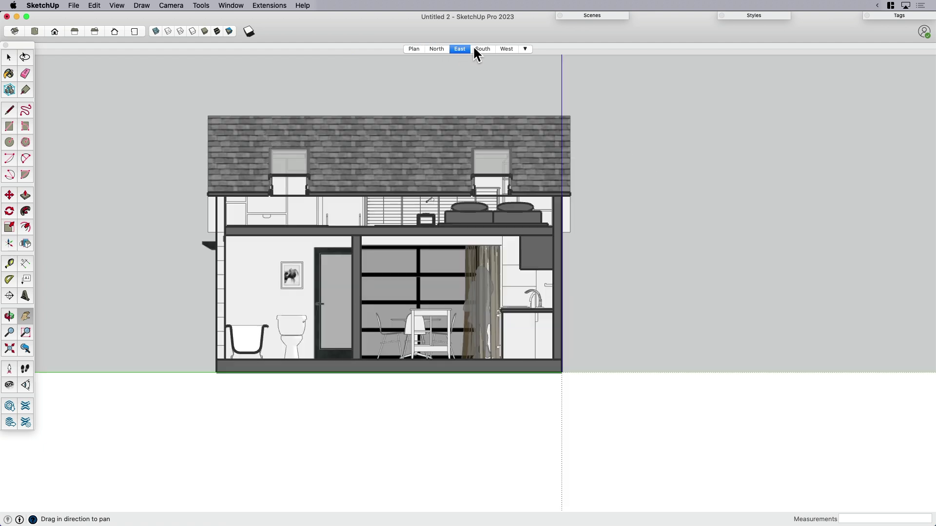
left_click(481, 50)
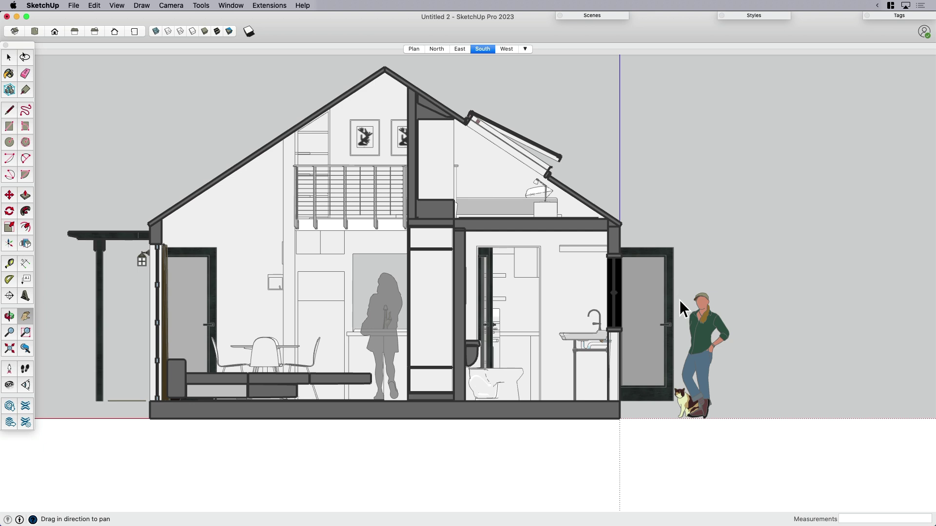
key("space")
left_click(706, 316)
key("Delete")
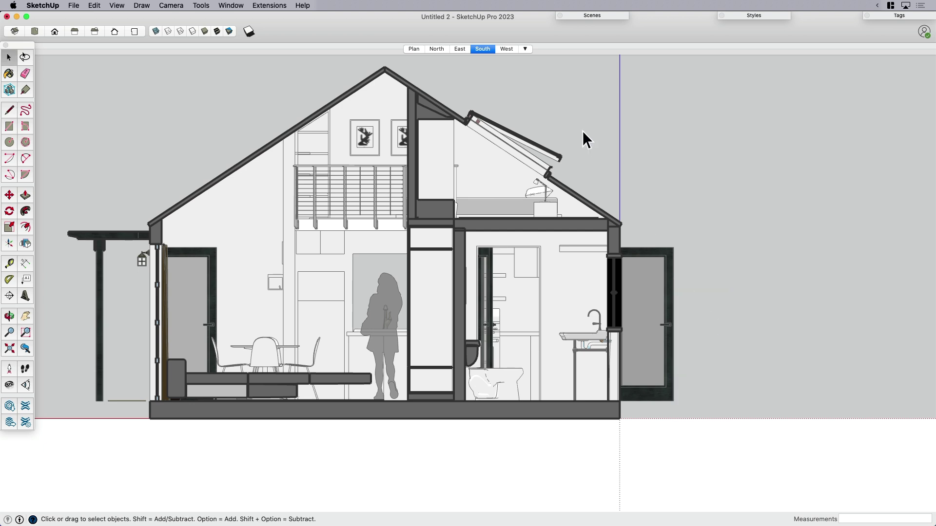
Recentre the West scene elevation, then orbit to a 3-D view of the house
left_click(508, 49)
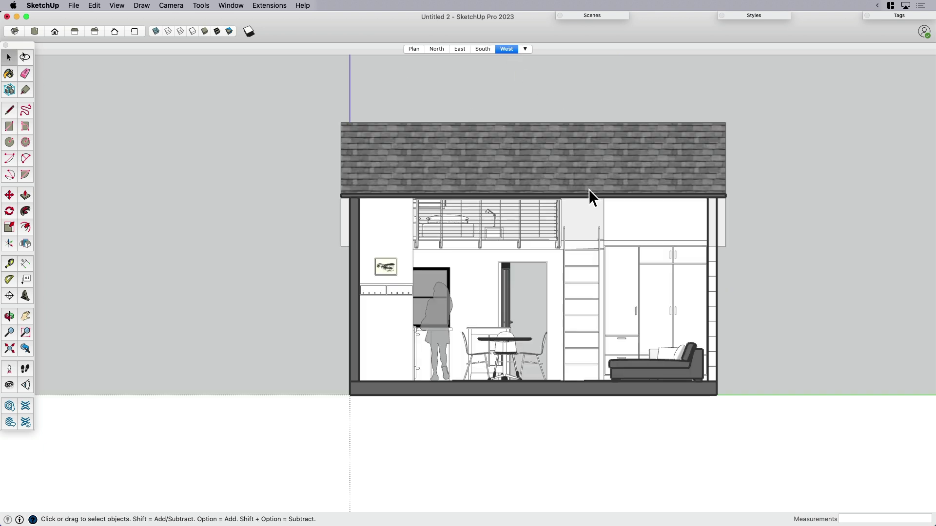
key("h")
left_click_drag(602, 277, 541, 280)
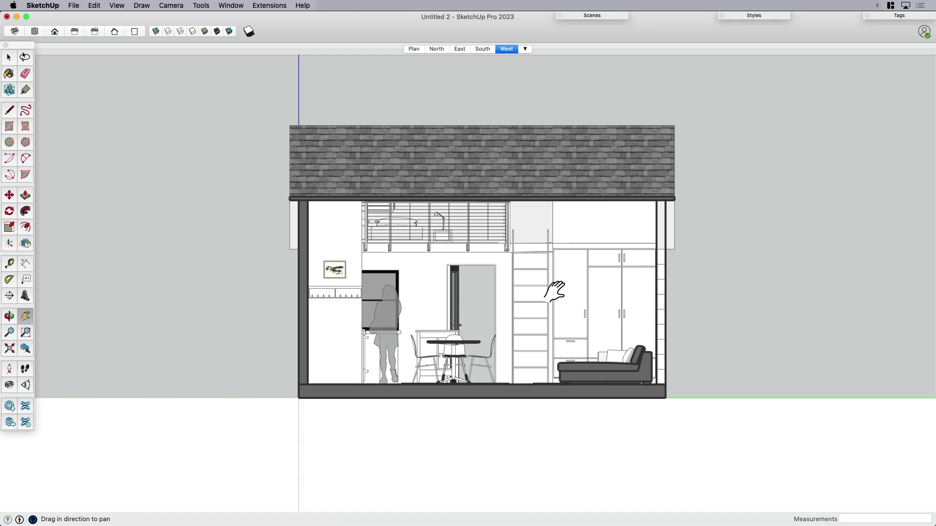
key("space")
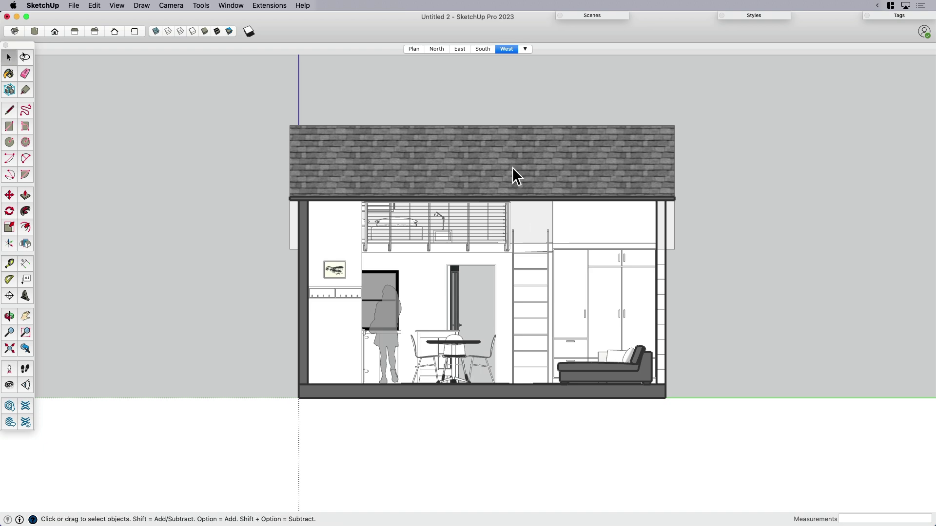
middle_click_drag(507, 218, 598, 292)
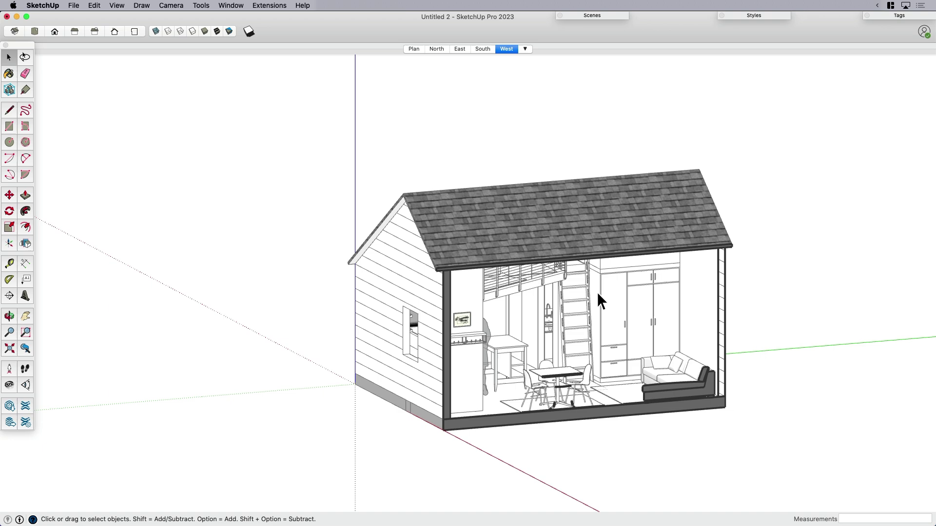
scroll(490, 274, "down", 3)
Move the vertical section plane deeper into the house so it slices the loft
left_click(490, 275, "shift")
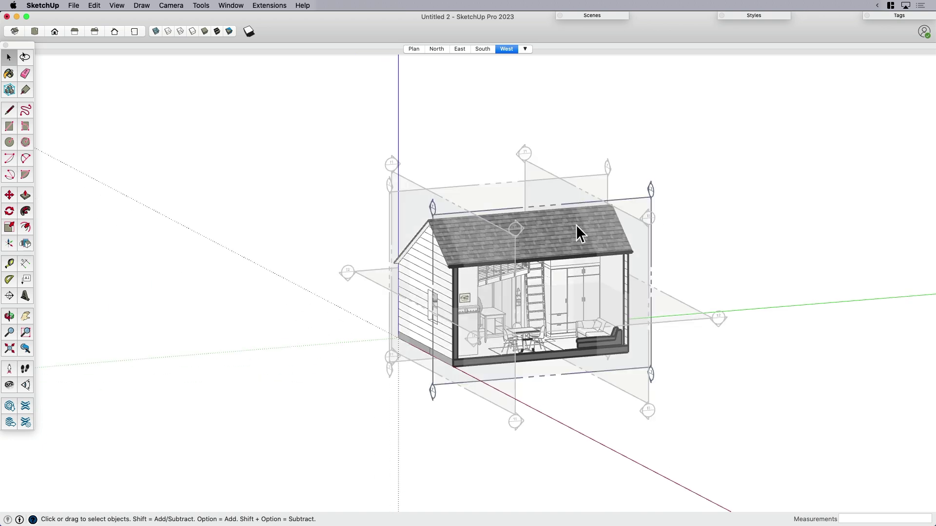
left_click(638, 200)
key("m")
left_click(710, 265)
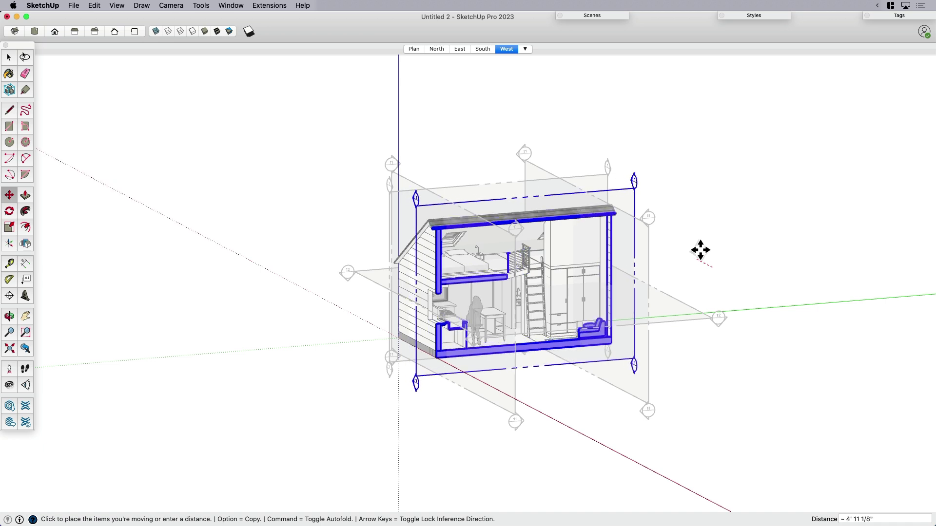
left_click(697, 246)
key("space")
left_click(160, 80)
Open Untitled 3 from the SU2LO template and inspect the box labelled NORTH
left_click(75, 6)
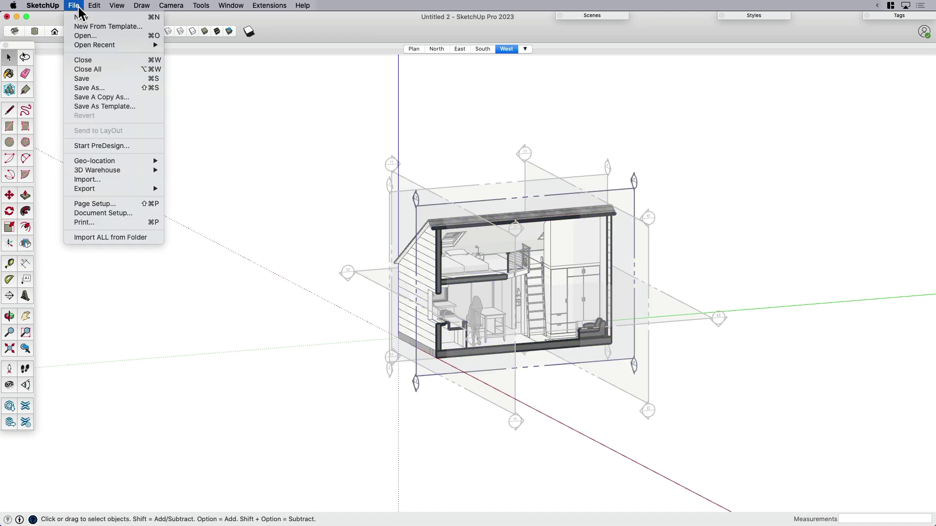
left_click(85, 27)
left_click(361, 90)
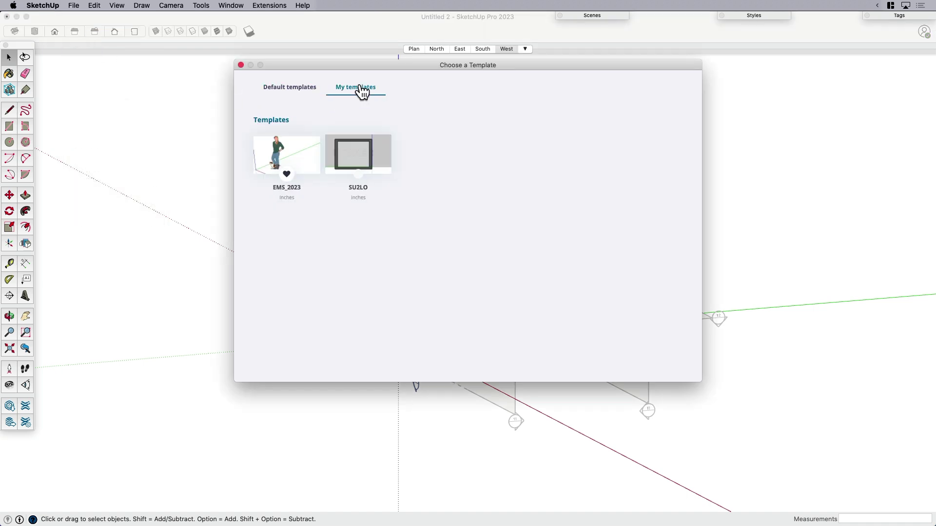
left_click(358, 156)
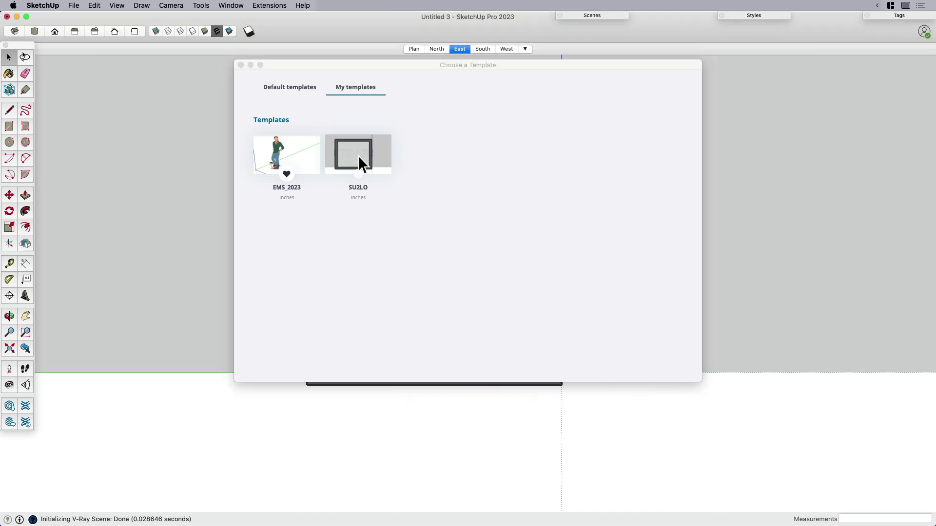
middle_click_drag(368, 181, 643, 263)
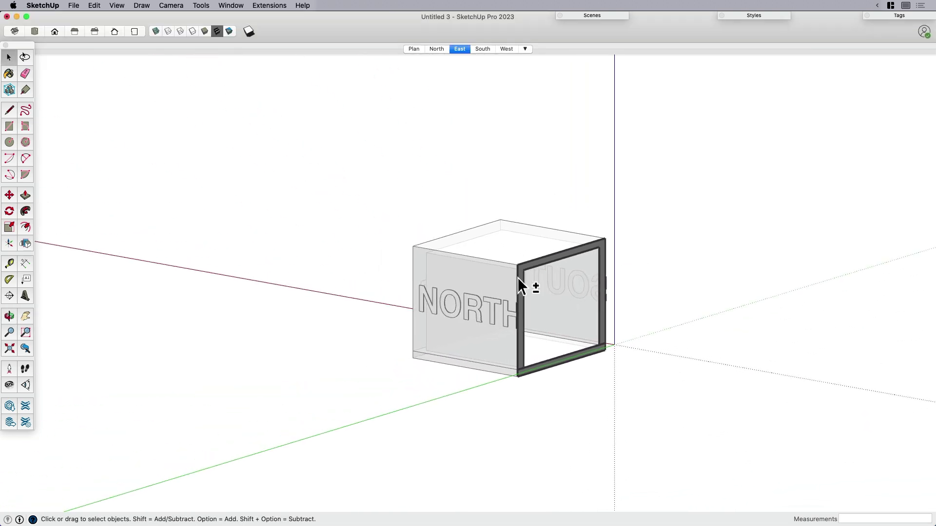
left_click(486, 271)
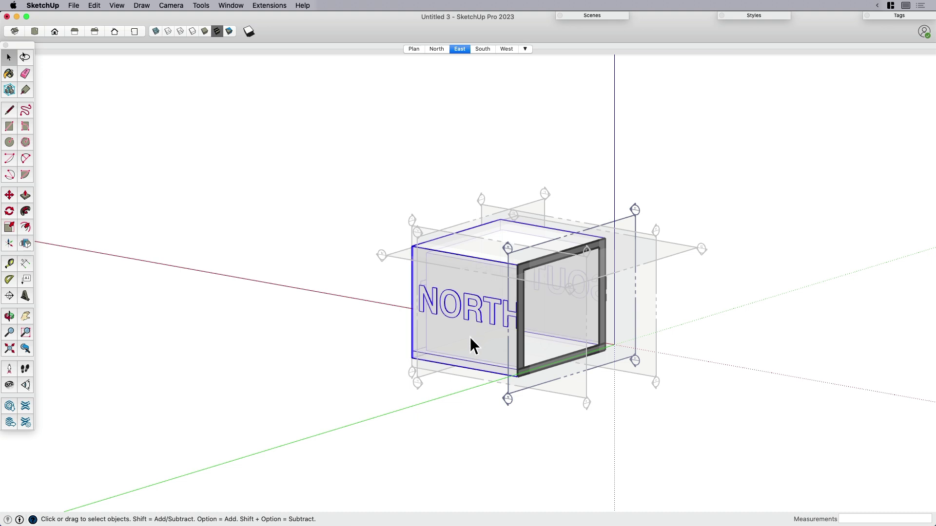
left_click(335, 352)
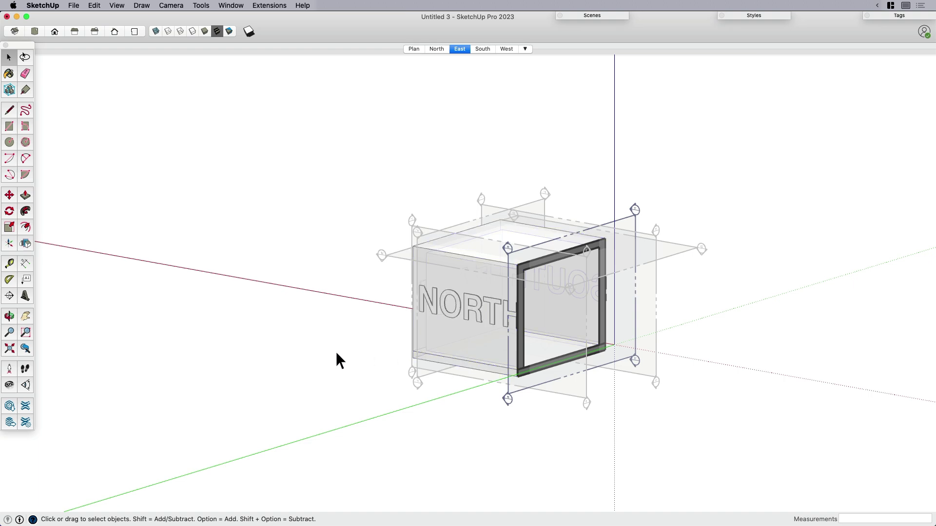